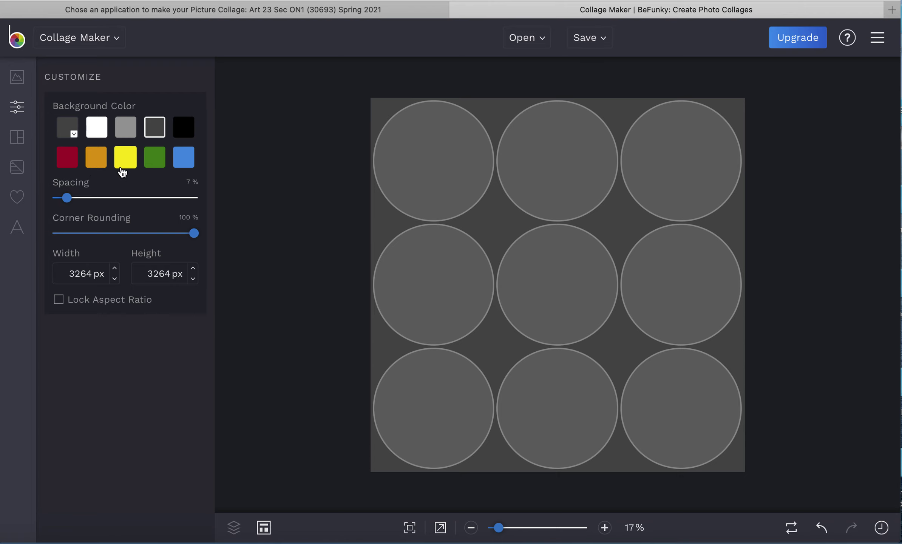
# Step: Import the first five photos of the circle images folder from the computer into the collage's image library
pyautogui.click(23, 87)
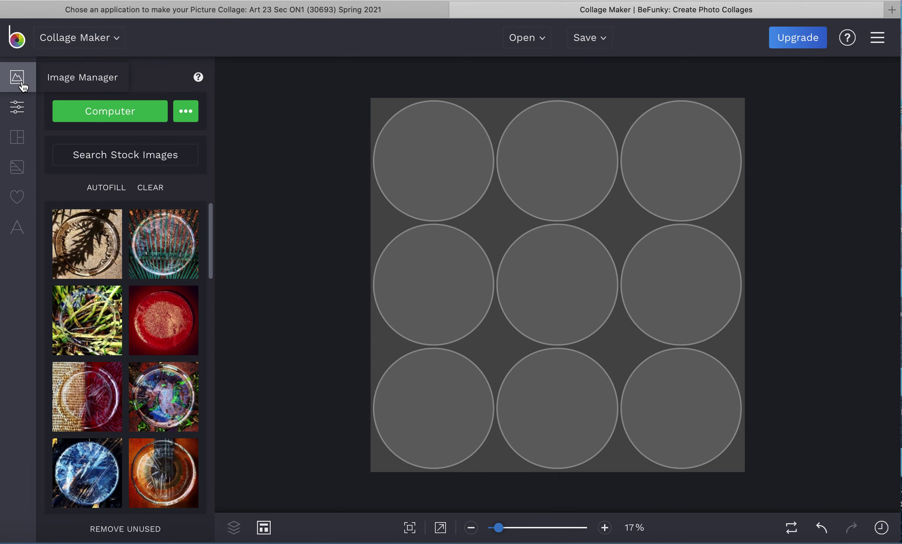
pyautogui.click(120, 113)
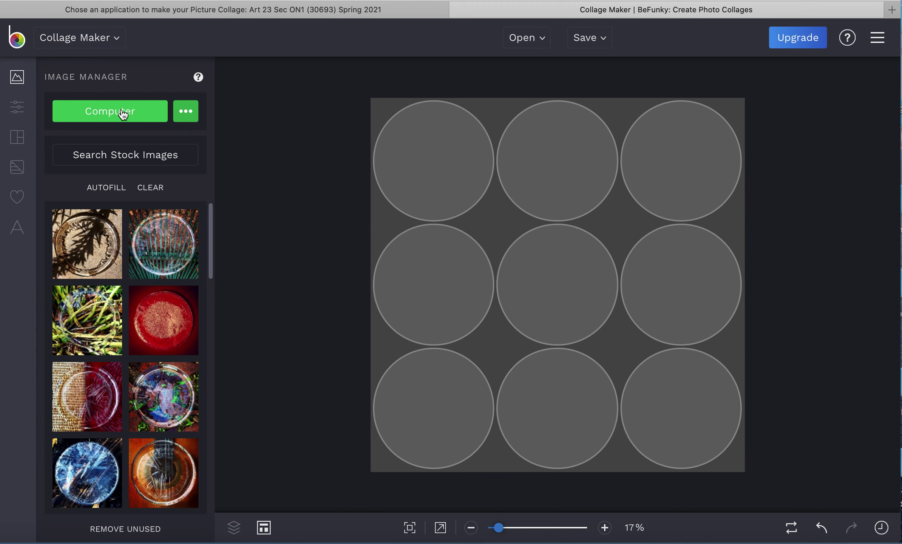
pyautogui.click(120, 112)
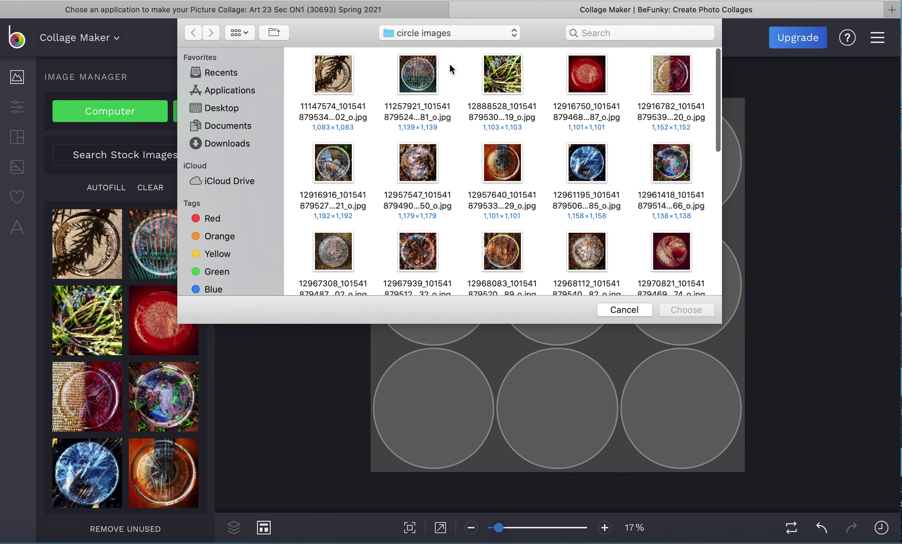
pyautogui.click(479, 31)
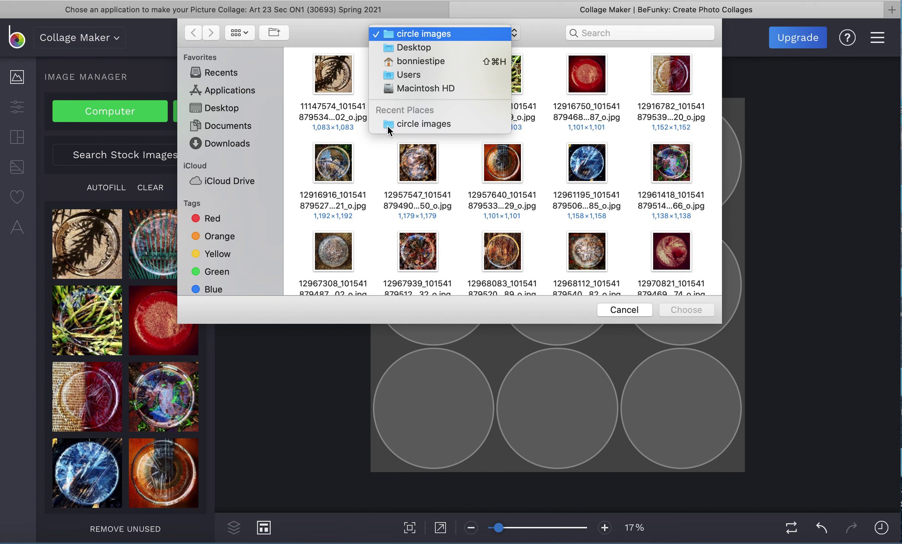
pyautogui.click(325, 80)
pyautogui.click(327, 80)
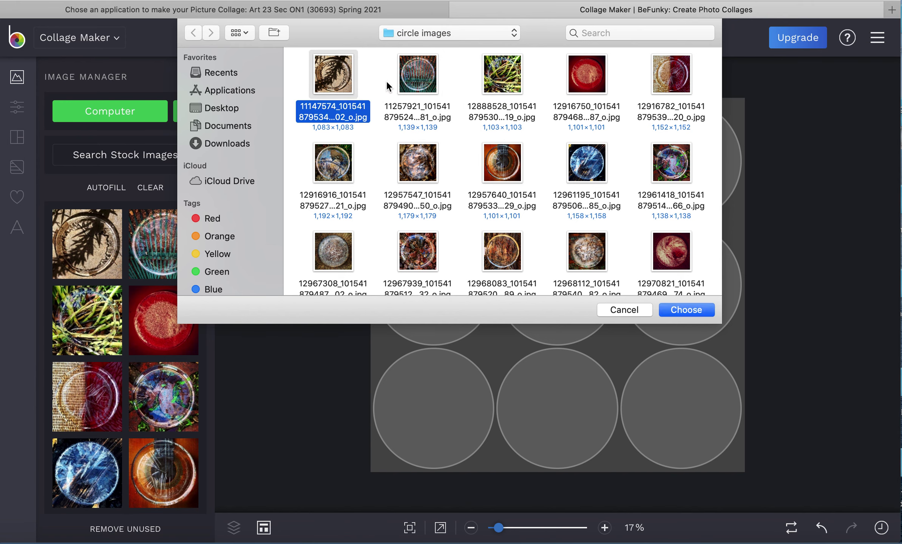
pyautogui.keyDown('super'); pyautogui.click(403, 81); pyautogui.keyUp('super')
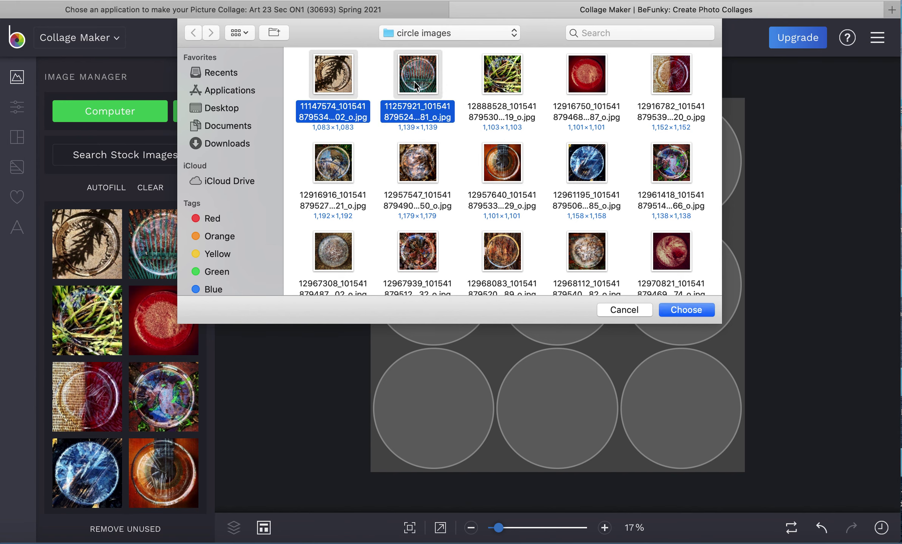
pyautogui.keyDown('super'); pyautogui.click(495, 88); pyautogui.keyUp('super')
pyautogui.keyDown('super'); pyautogui.click(590, 88); pyautogui.keyUp('super')
pyautogui.keyDown('super'); pyautogui.click(660, 86); pyautogui.keyUp('super')
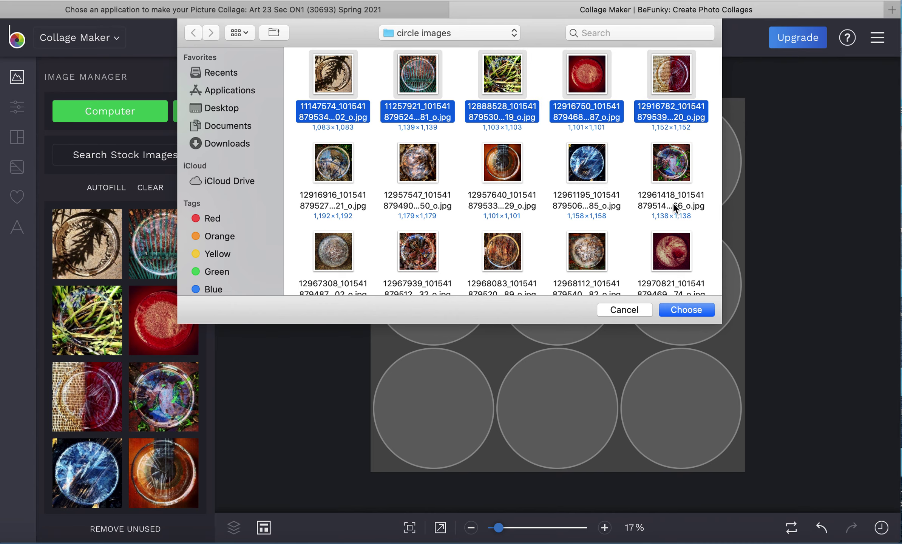
pyautogui.click(679, 308)
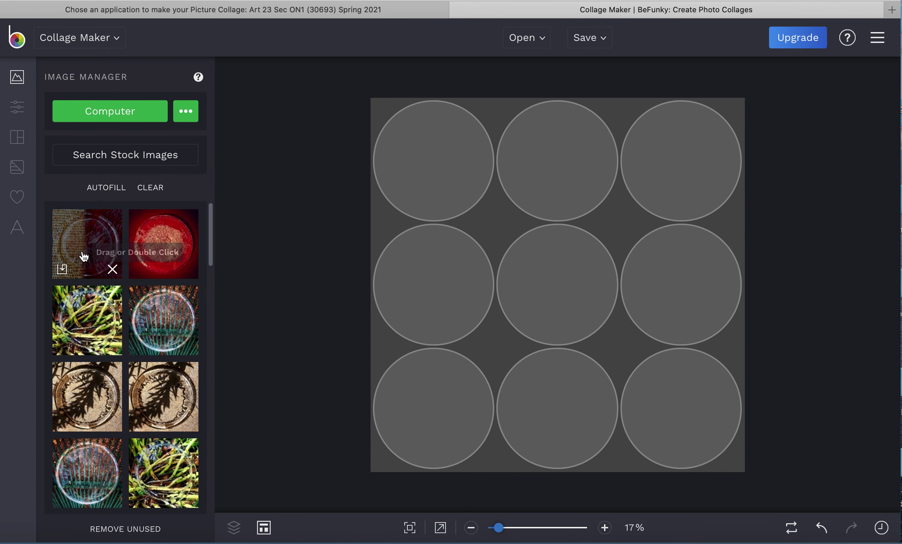
# Step: Fill the collage's middle row with the woven-and-red, green stems and blue streaked circle images, from left to right
pyautogui.moveTo(93, 254); pyautogui.dragTo(436, 286)
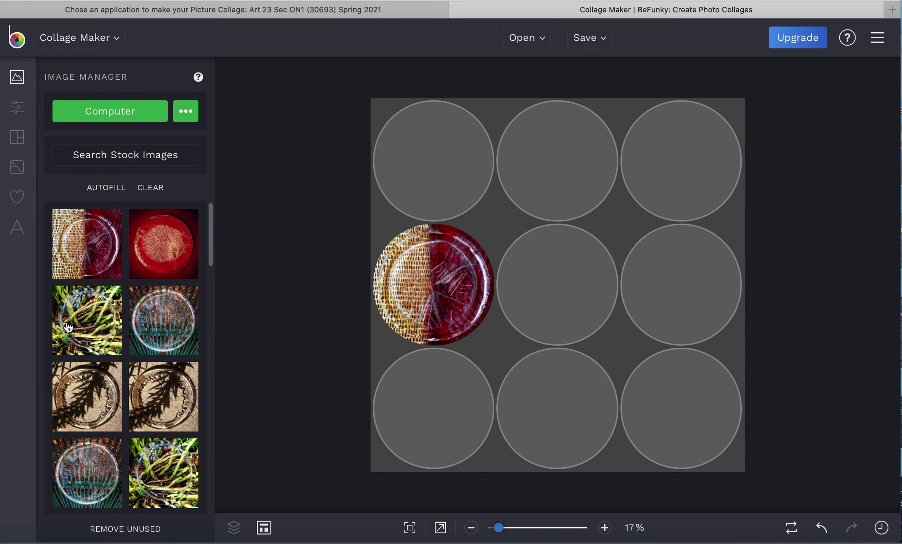
pyautogui.moveTo(68, 327); pyautogui.dragTo(554, 307)
pyautogui.scroll(-2, 132, 403)
pyautogui.scroll(-3, 132, 404)
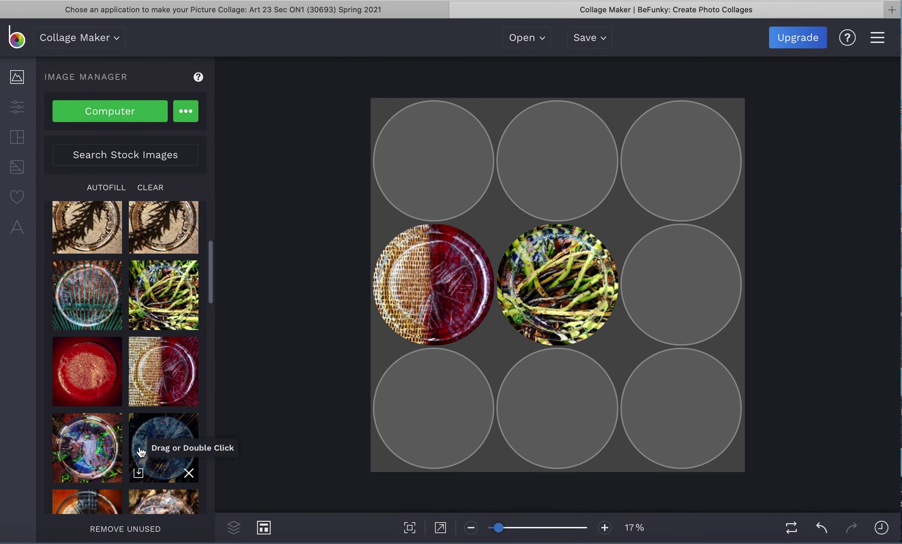
pyautogui.moveTo(141, 451); pyautogui.dragTo(675, 290)
# Step: Place the orange guitar image in the bottom-right circle and the mint image with red edges in the bottom-left circle
pyautogui.scroll(-2, 132, 422)
pyautogui.scroll(-3, 132, 423)
pyautogui.moveTo(91, 427); pyautogui.dragTo(675, 406)
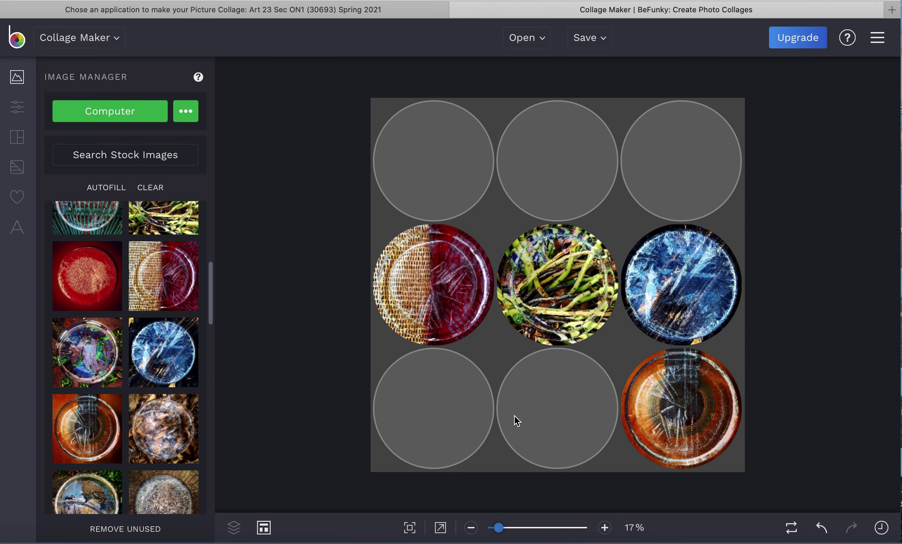
pyautogui.scroll(-5, 137, 424)
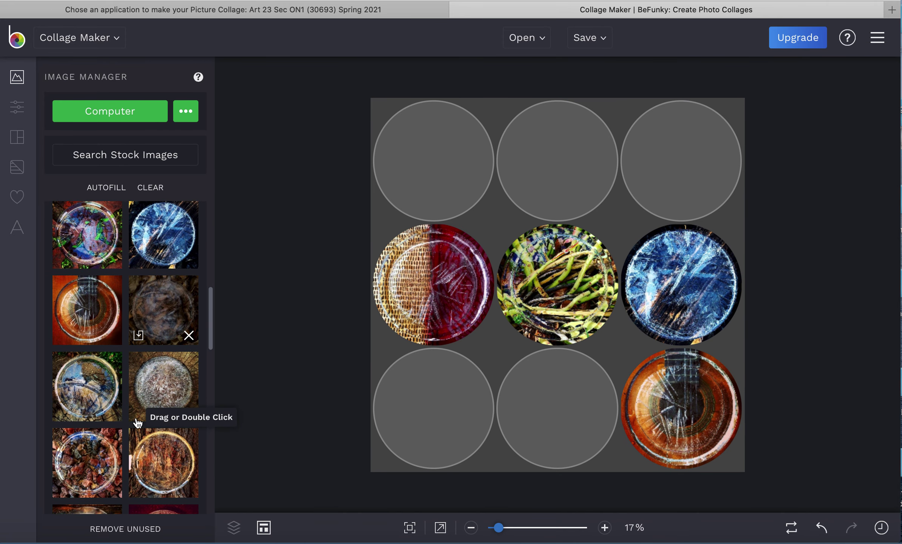
pyautogui.scroll(-4, 168, 389)
pyautogui.scroll(-5, 168, 389)
pyautogui.moveTo(75, 411); pyautogui.dragTo(432, 417)
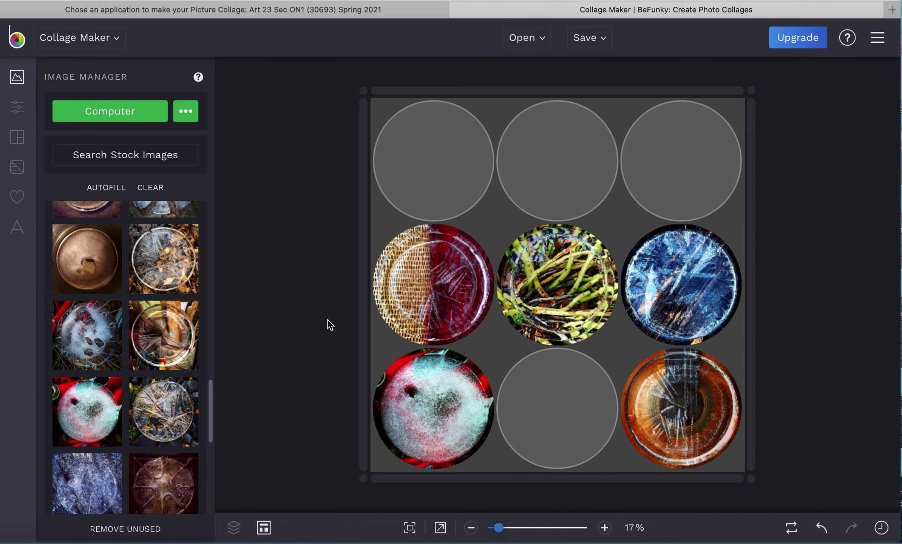
# Step: Place the pink slatted image in the top-right circle and the blue textured image in the top-left circle
pyautogui.scroll(-3, 96, 400)
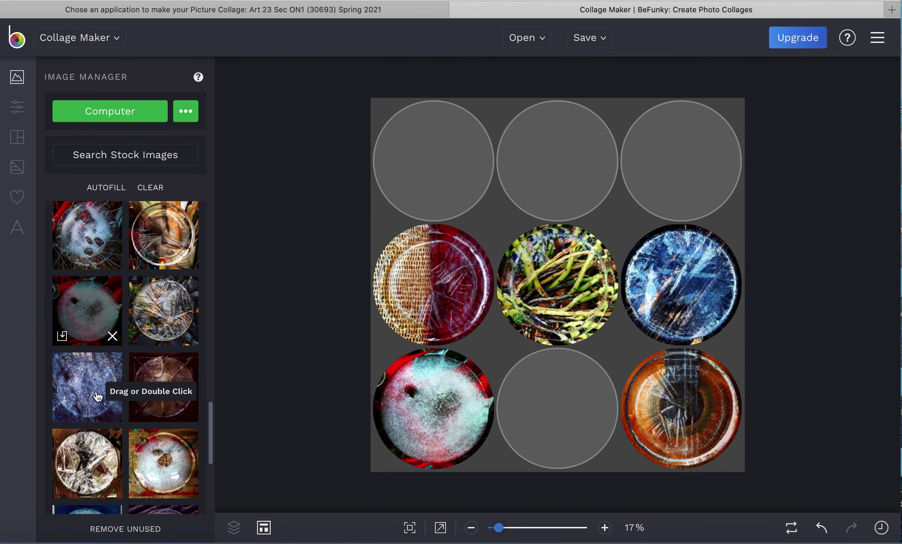
pyautogui.scroll(-6, 98, 396)
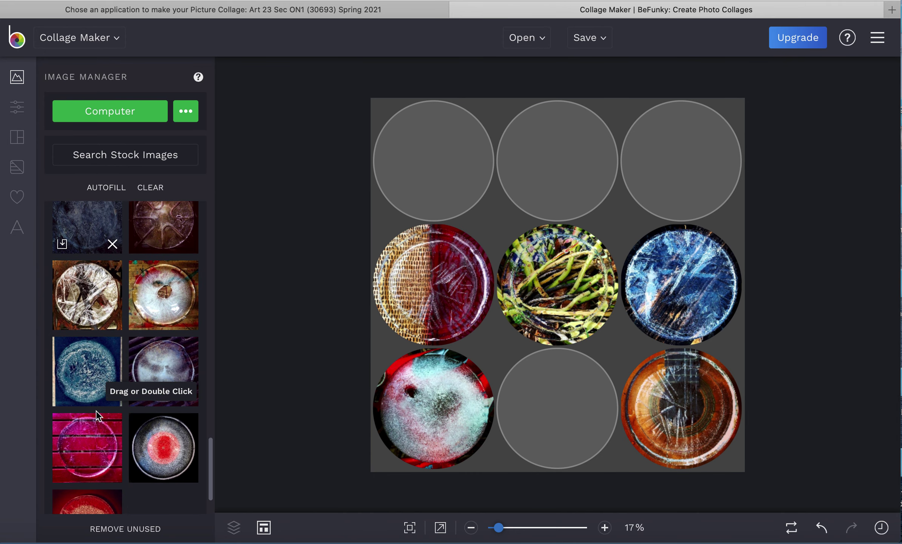
pyautogui.moveTo(76, 440); pyautogui.dragTo(680, 165)
pyautogui.scroll(-5, 134, 410)
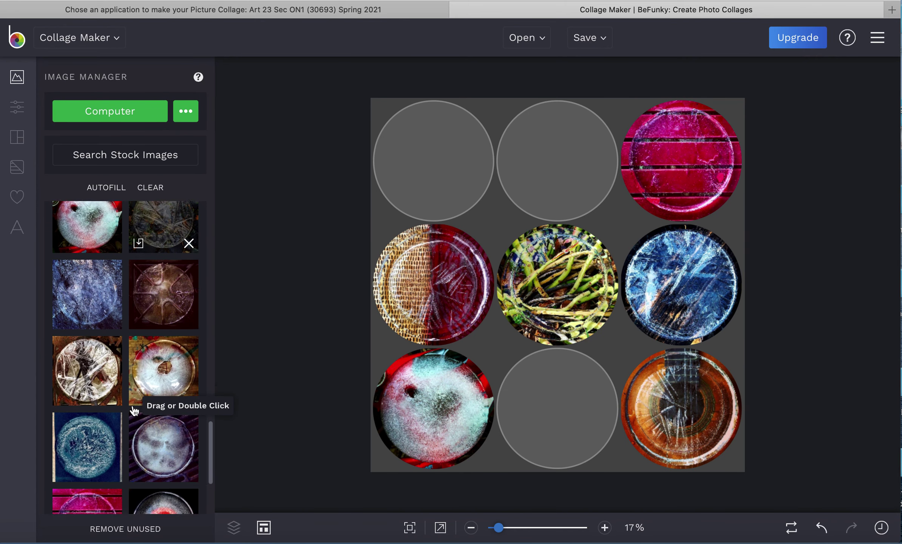
pyautogui.scroll(-5, 134, 410)
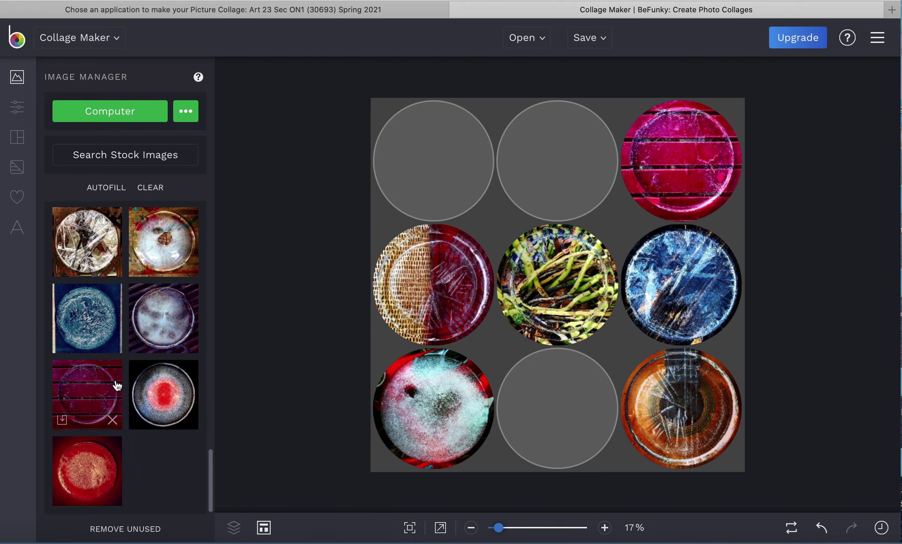
pyautogui.moveTo(92, 322); pyautogui.dragTo(443, 147)
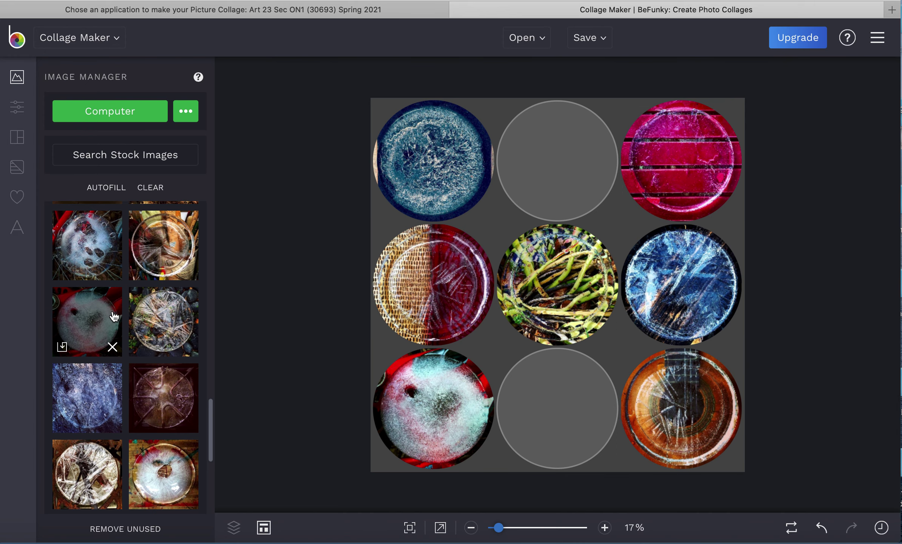
# Step: Move the orange guitar image to the bottom-middle circle and the blue streaked image to the bottom-right circle
pyautogui.moveTo(609, 403); pyautogui.dragTo(572, 396)
pyautogui.moveTo(675, 307); pyautogui.dragTo(673, 406)
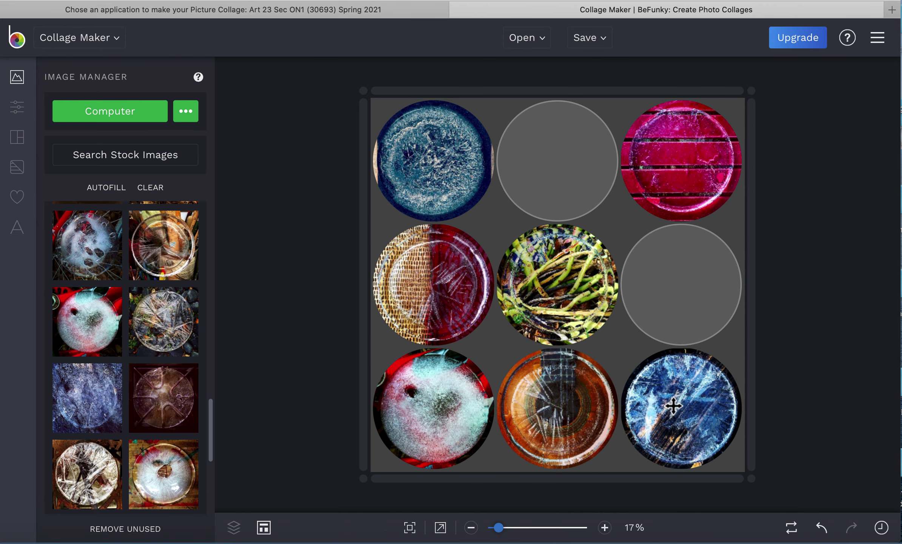
# Step: Fill the remaining circles with the brown leaves image at middle right and the red rocks image at top middle
pyautogui.moveTo(132, 408)
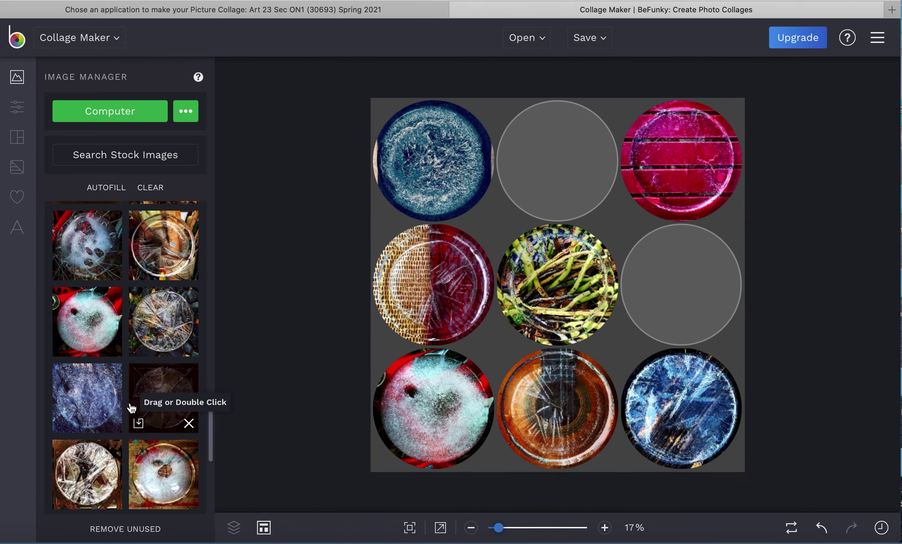
pyautogui.scroll(10, 131, 408)
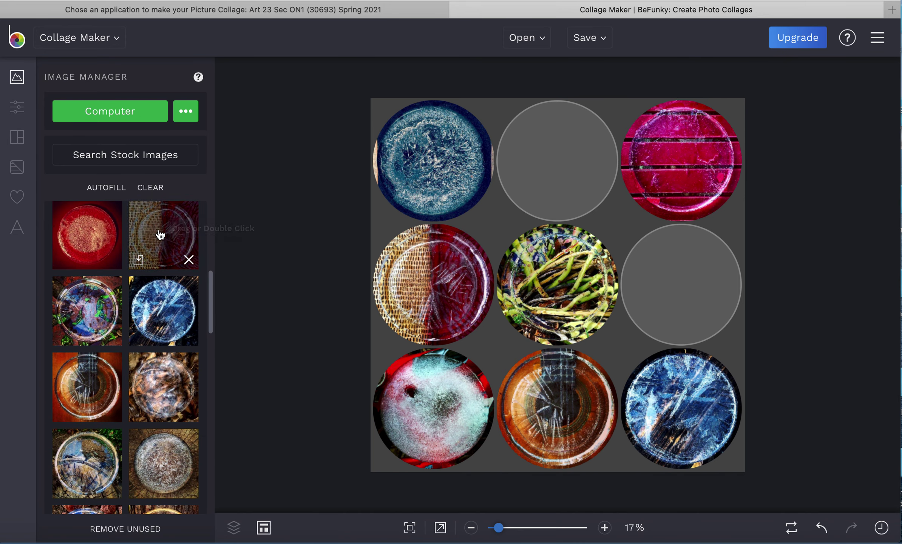
pyautogui.moveTo(98, 320)
pyautogui.scroll(-2, 132, 321)
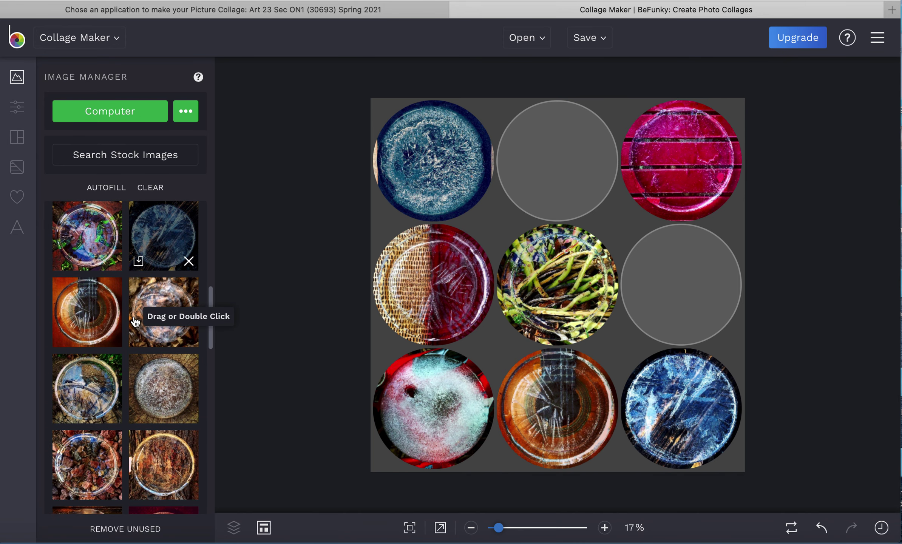
pyautogui.moveTo(159, 323); pyautogui.dragTo(682, 285)
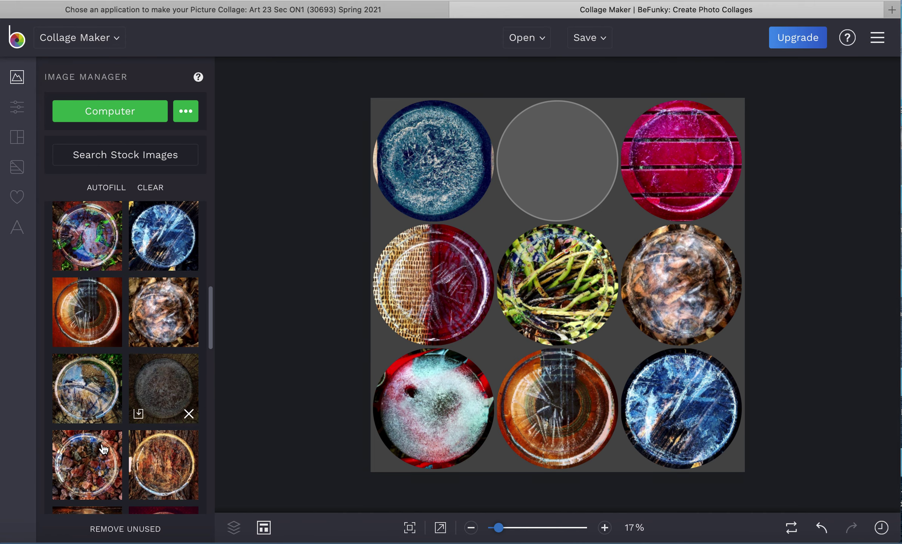
pyautogui.moveTo(108, 447); pyautogui.dragTo(553, 187)
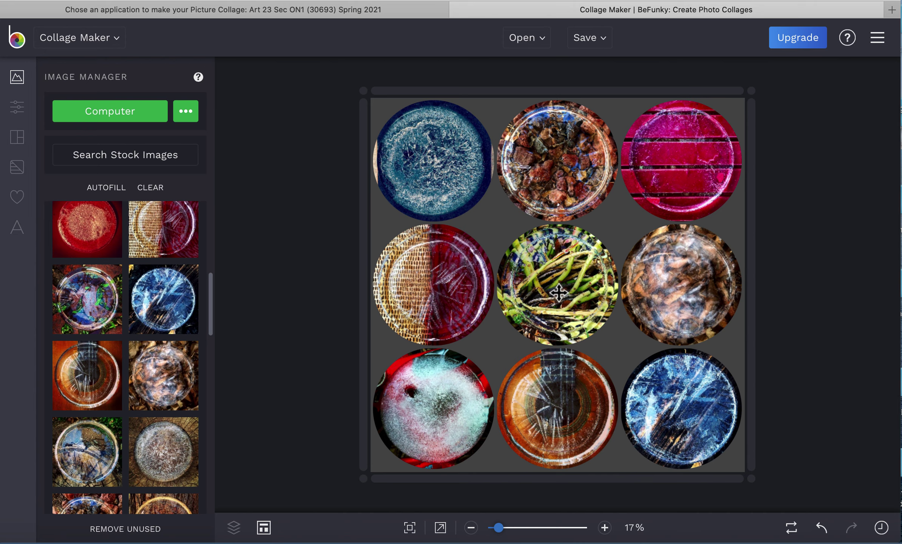
# Step: Save the collage to the computer as a JPG named "Collage #1" at quality 100
pyautogui.click(598, 45)
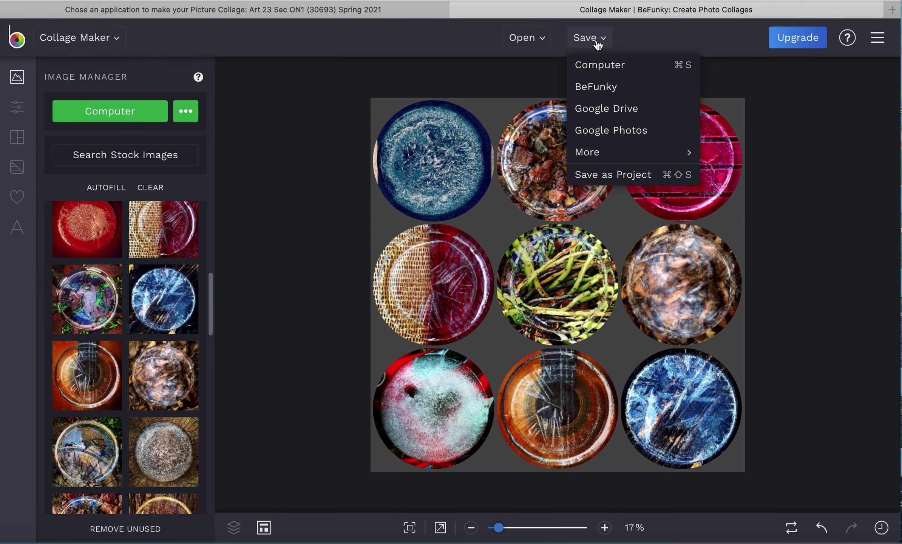
pyautogui.click(603, 68)
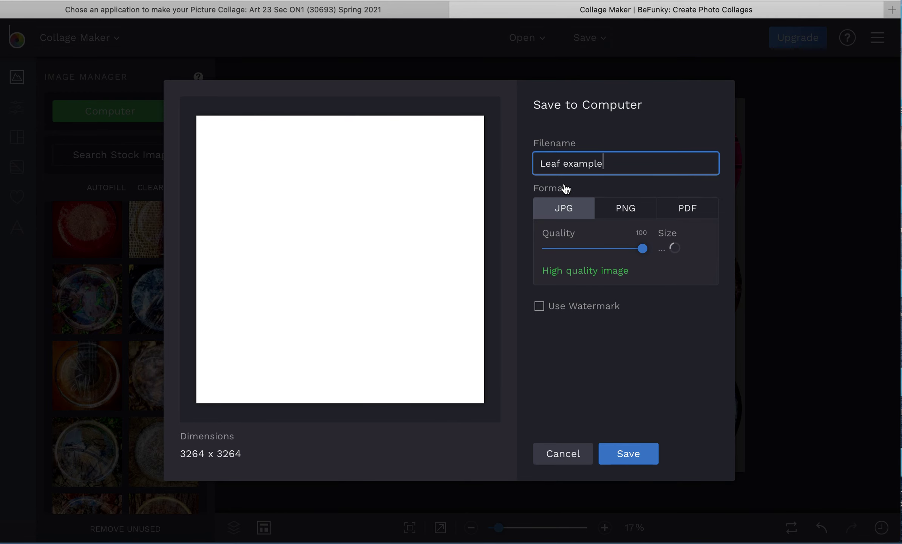
pyautogui.write('1')
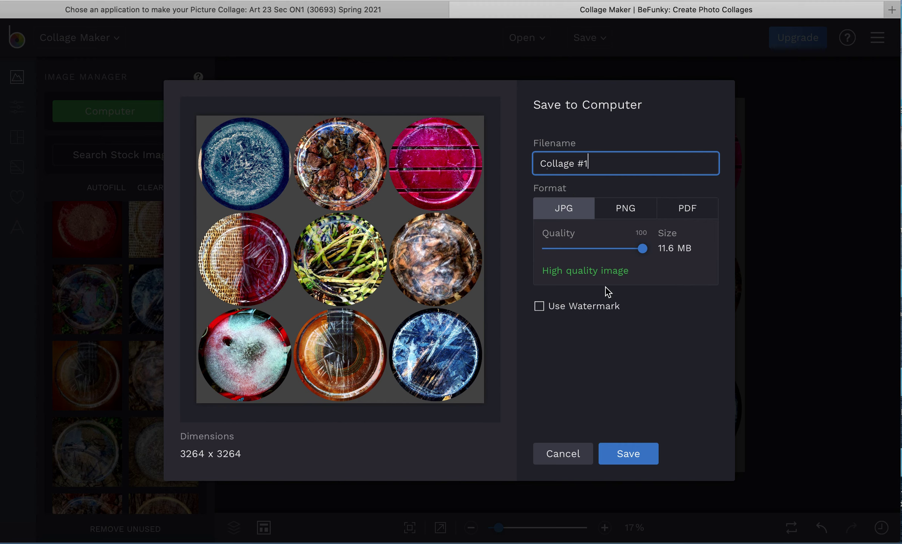
pyautogui.click(652, 252)
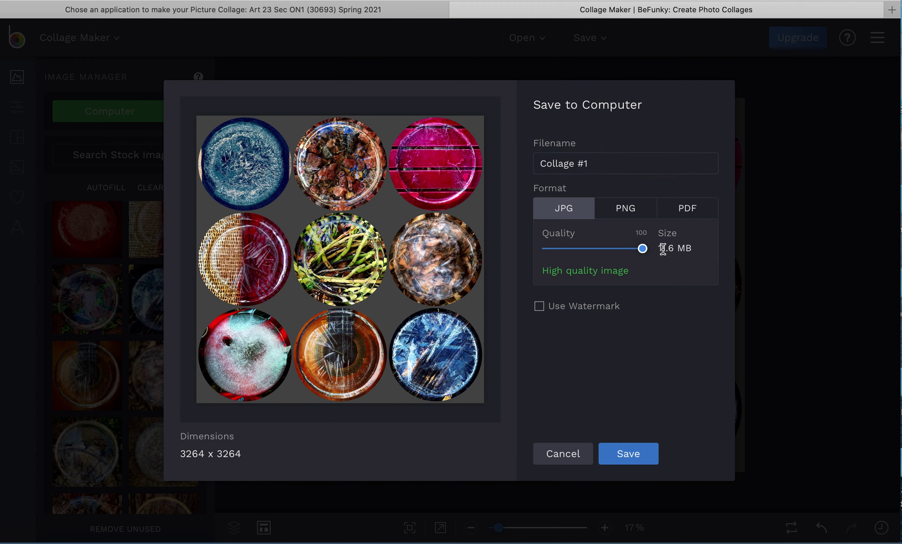
pyautogui.click(637, 455)
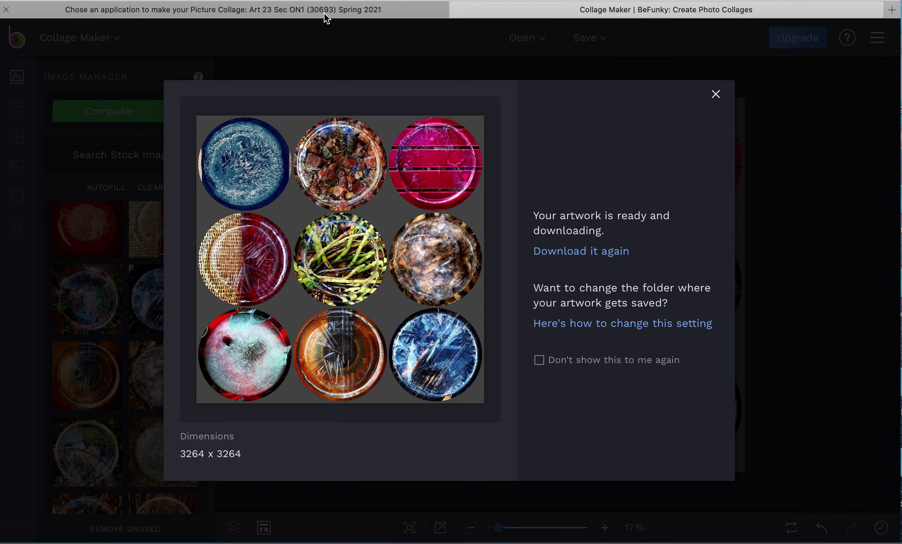
# Step: Return to the course page, open its FotoJet link and start a new Photo Grid collage
pyautogui.click(323, 12)
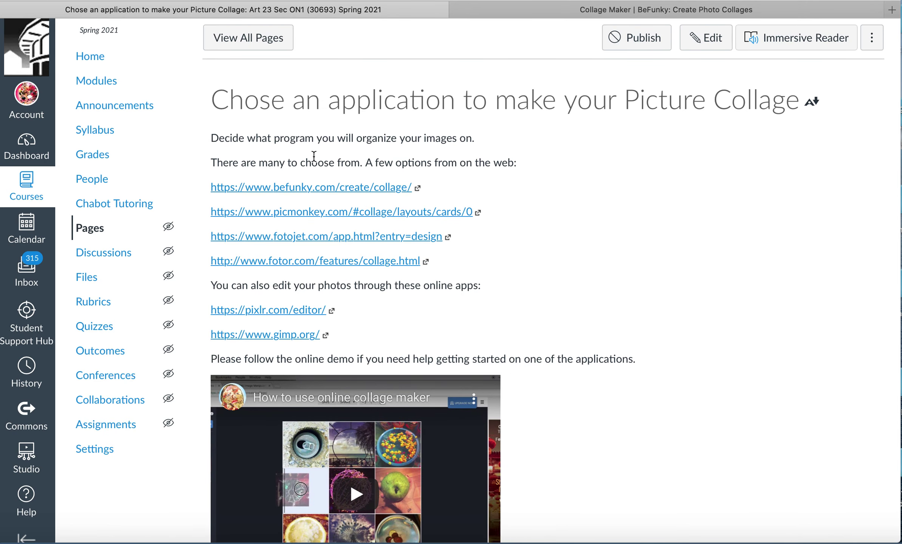
pyautogui.click(312, 237)
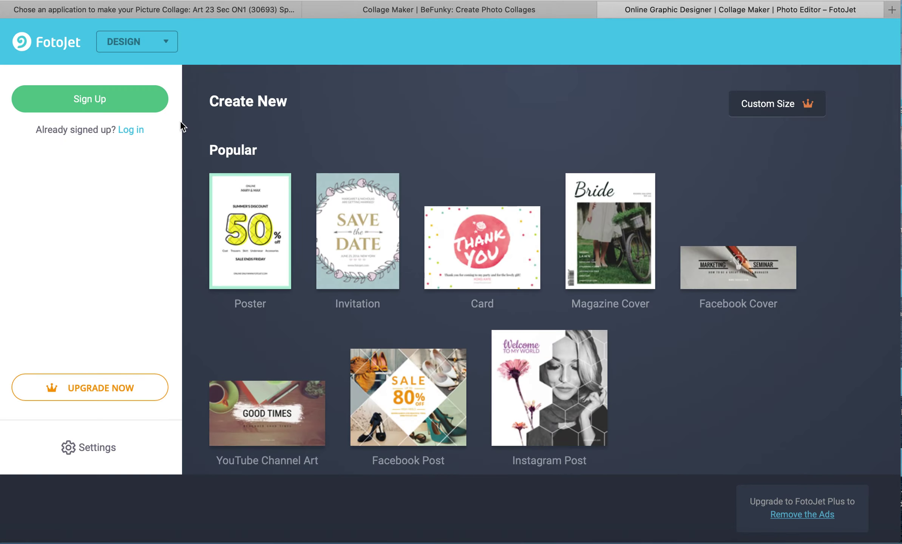
pyautogui.click(164, 40)
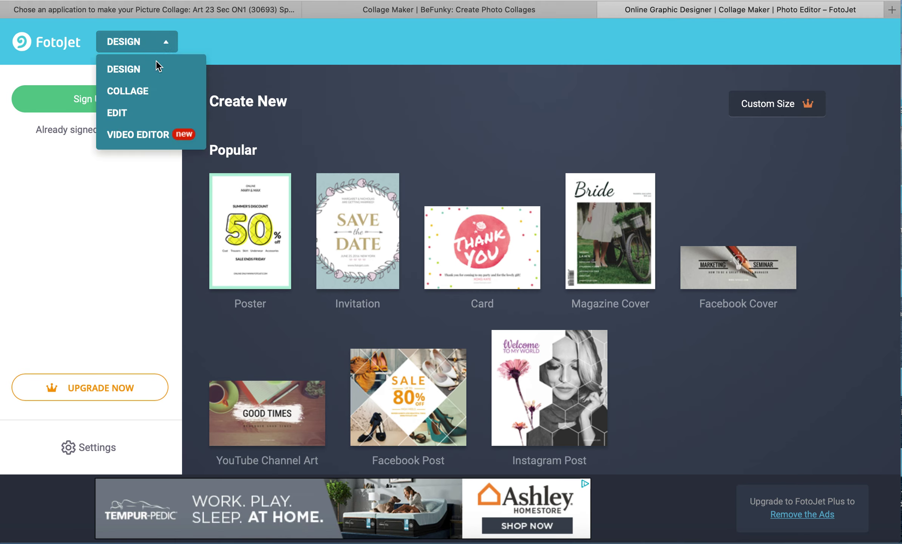
pyautogui.click(140, 97)
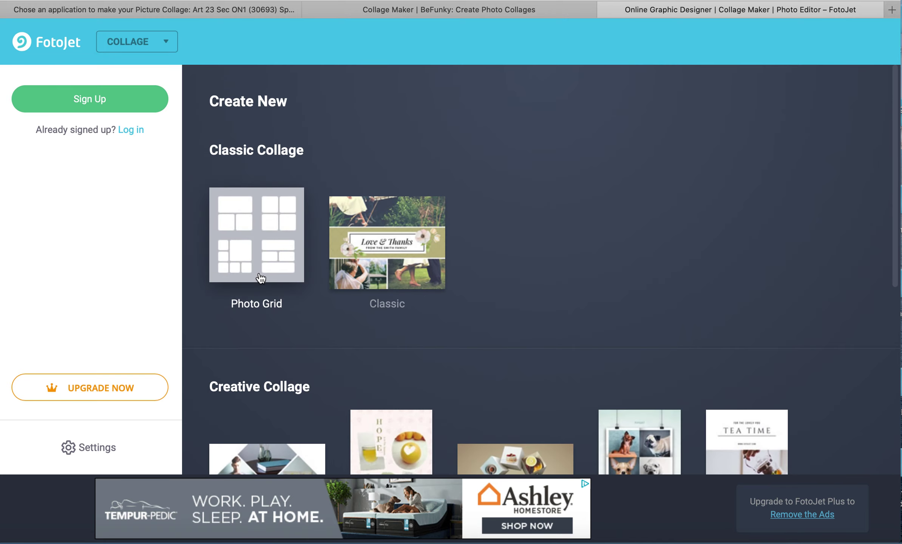
pyautogui.click(269, 243)
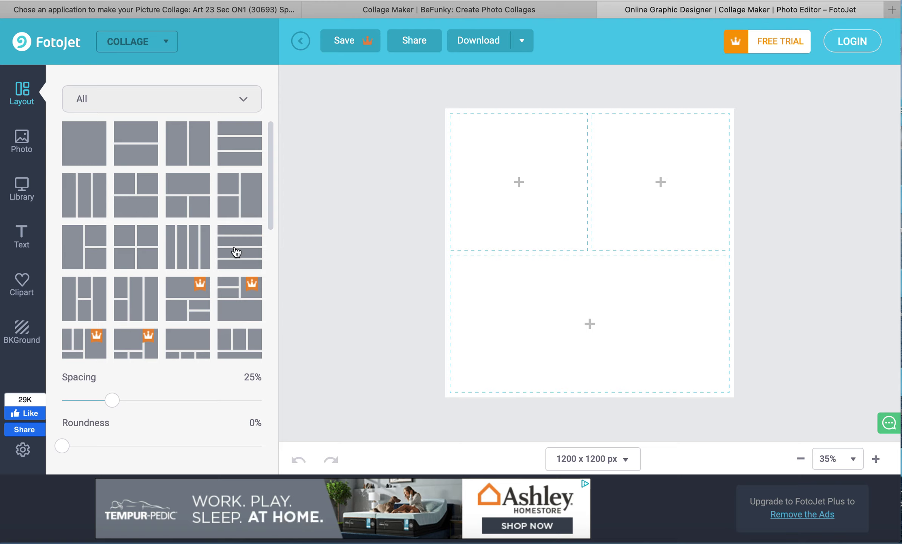
# Step: Look through the full set of collage layouts and the 8+ Photos and Grid layout categories
pyautogui.scroll(-3, 207, 271)
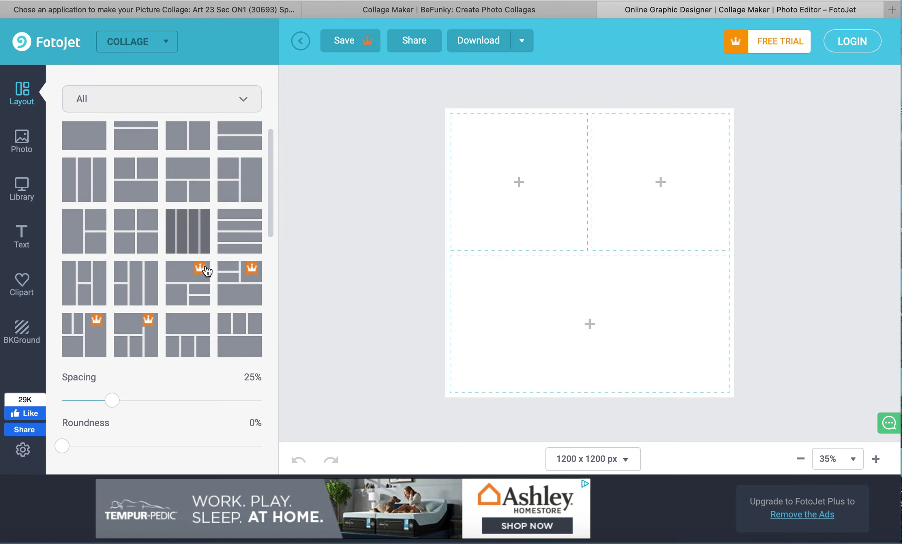
pyautogui.scroll(-10, 203, 268)
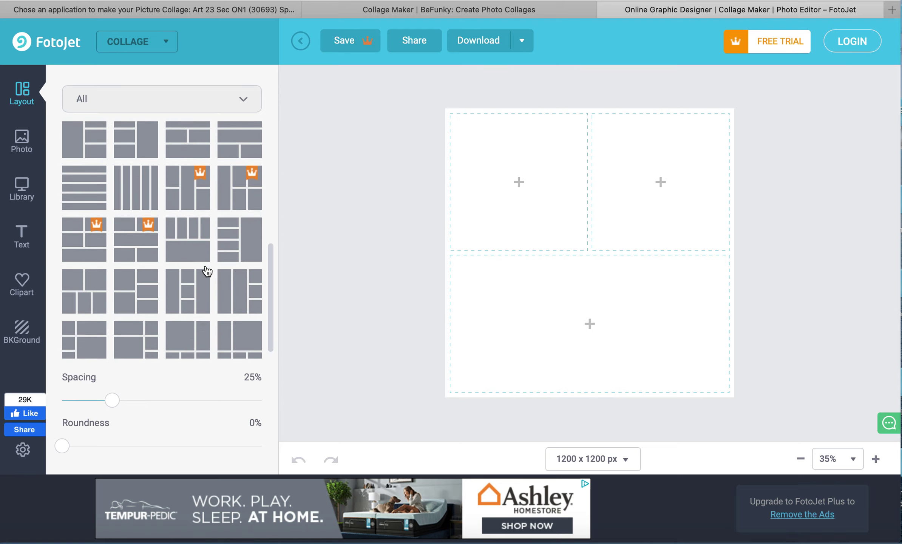
pyautogui.click(244, 99)
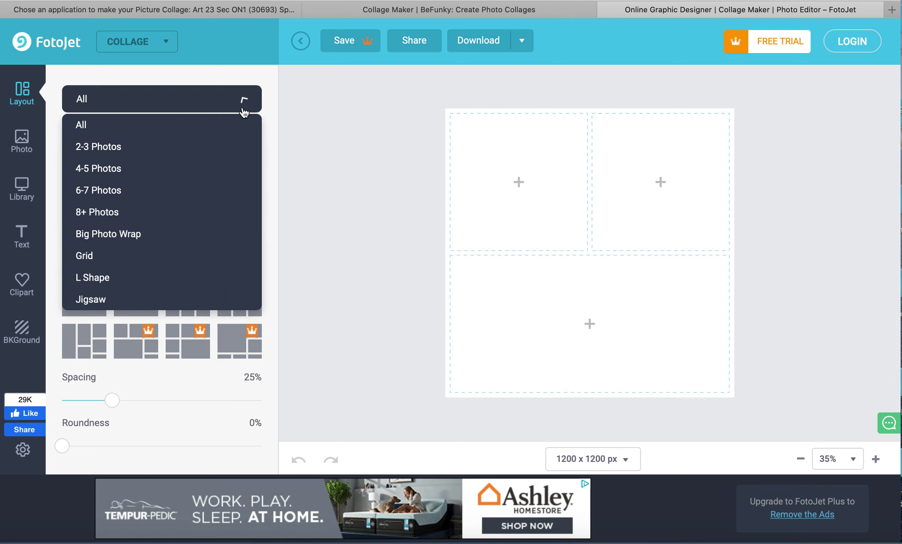
pyautogui.click(114, 213)
pyautogui.click(178, 96)
pyautogui.click(134, 260)
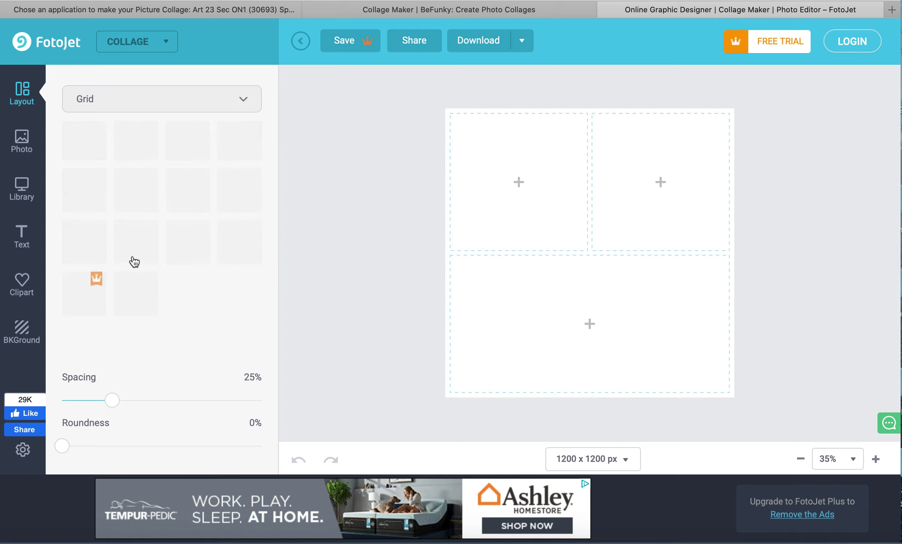
# Step: Apply the six-frame Jigsaw layout with two small stacked frames at upper left, and set the spacing to 6%
pyautogui.click(212, 99)
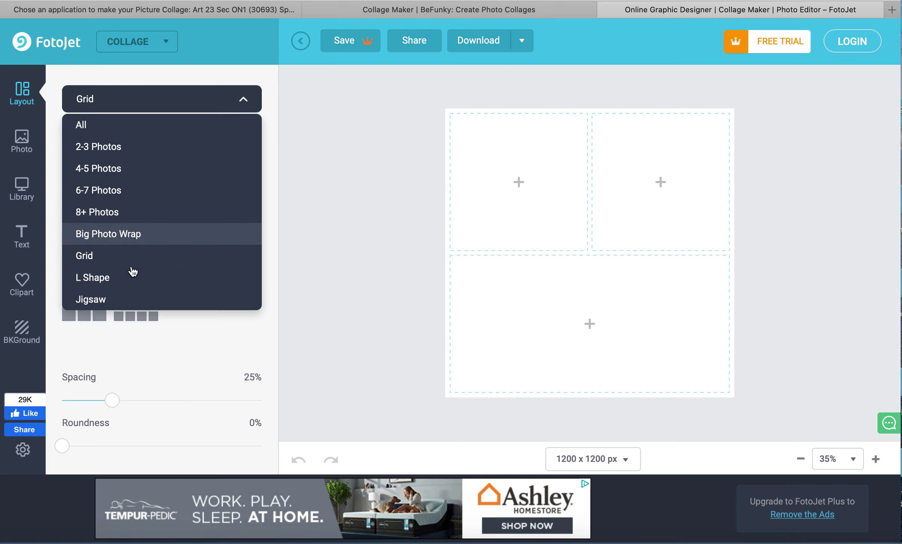
pyautogui.click(145, 301)
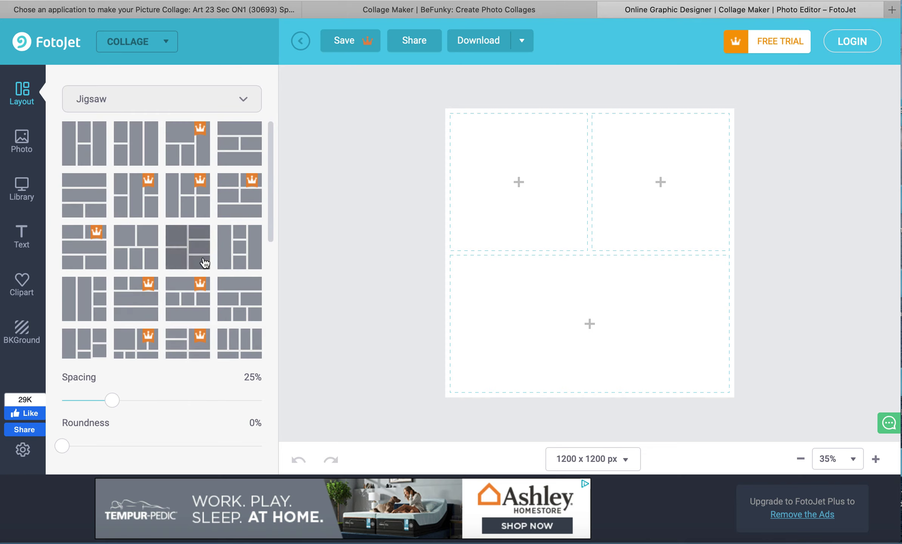
pyautogui.scroll(-3, 252, 301)
pyautogui.scroll(-2, 254, 300)
pyautogui.click(134, 265)
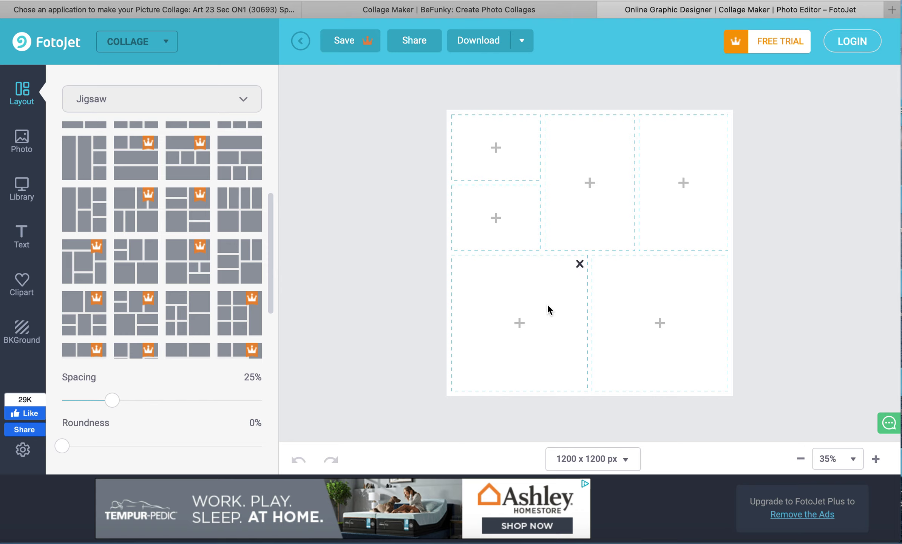
pyautogui.click(121, 397)
pyautogui.moveTo(166, 405); pyautogui.dragTo(77, 408)
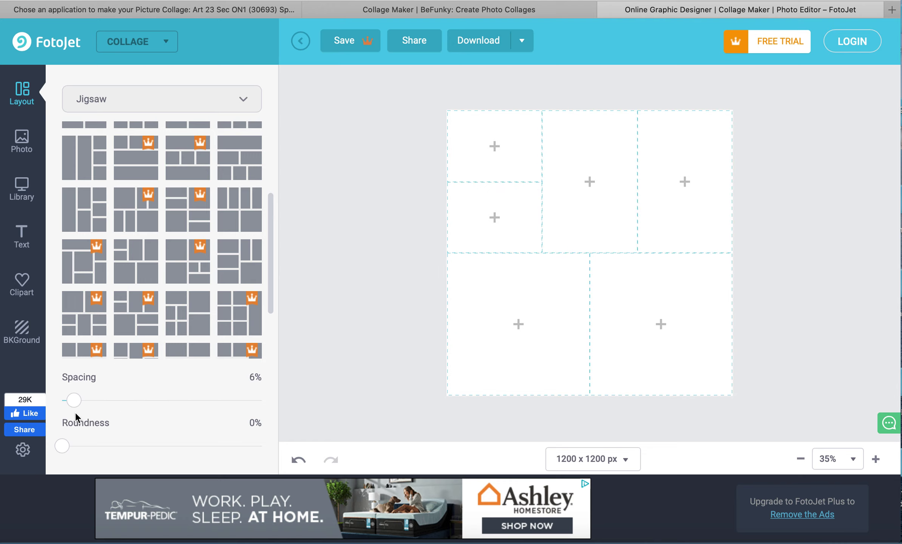
# Step: Add the dark red and cream swirl photo from the circle images folder to the collage's bottom-right frame
pyautogui.click(662, 325)
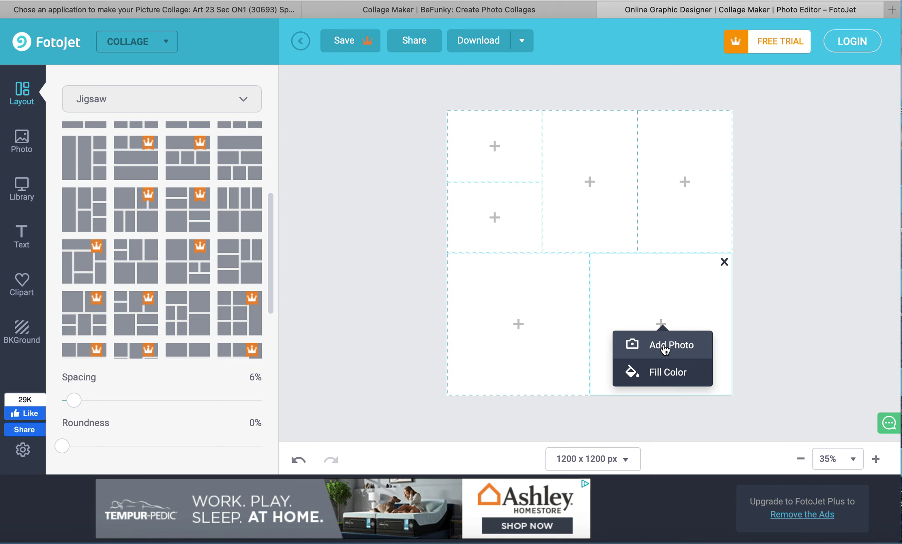
pyautogui.click(665, 345)
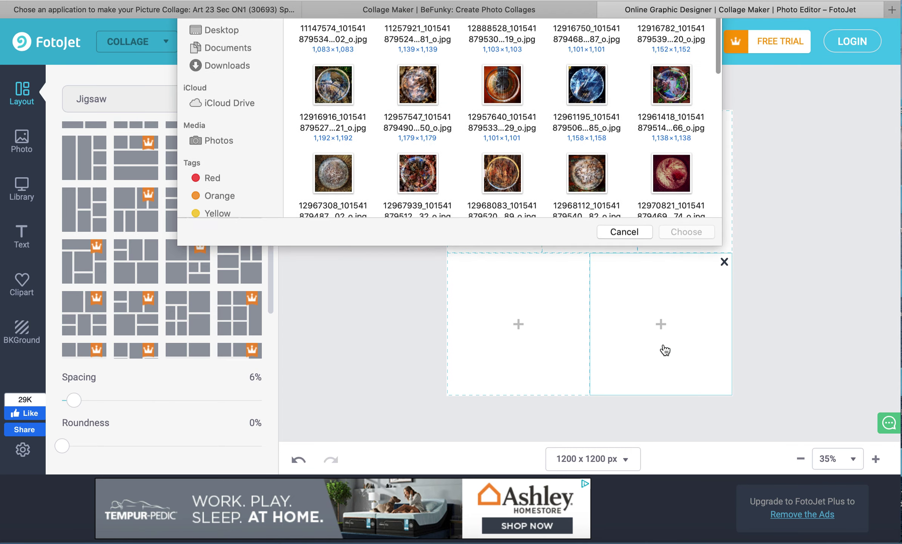
pyautogui.click(499, 35)
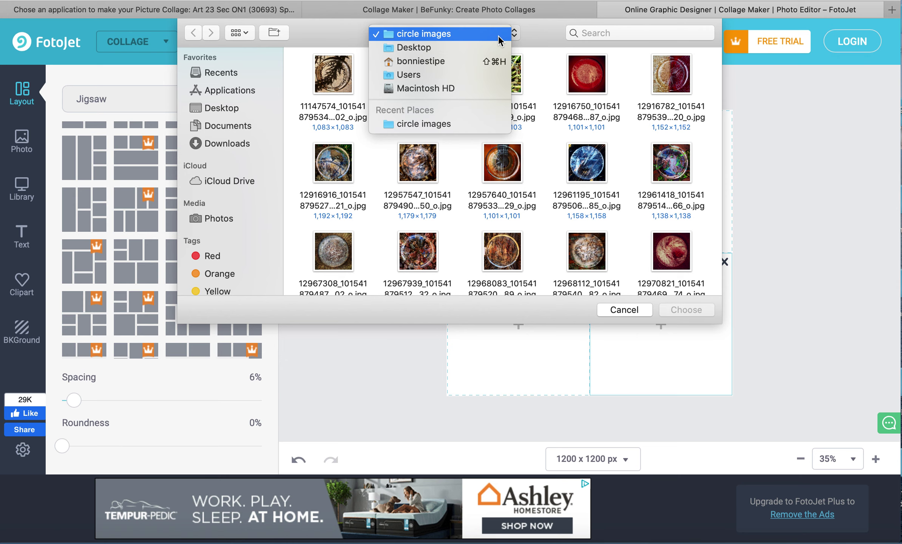
pyautogui.click(499, 36)
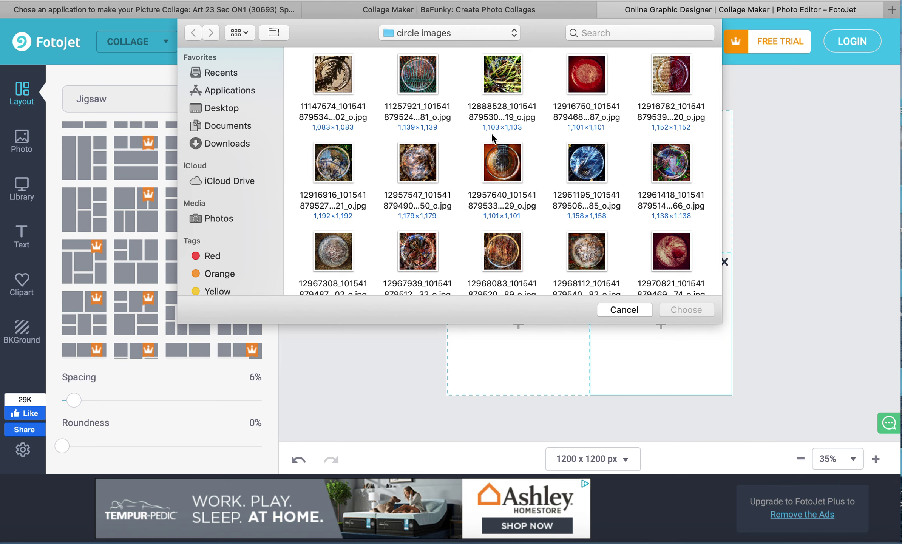
pyautogui.click(666, 249)
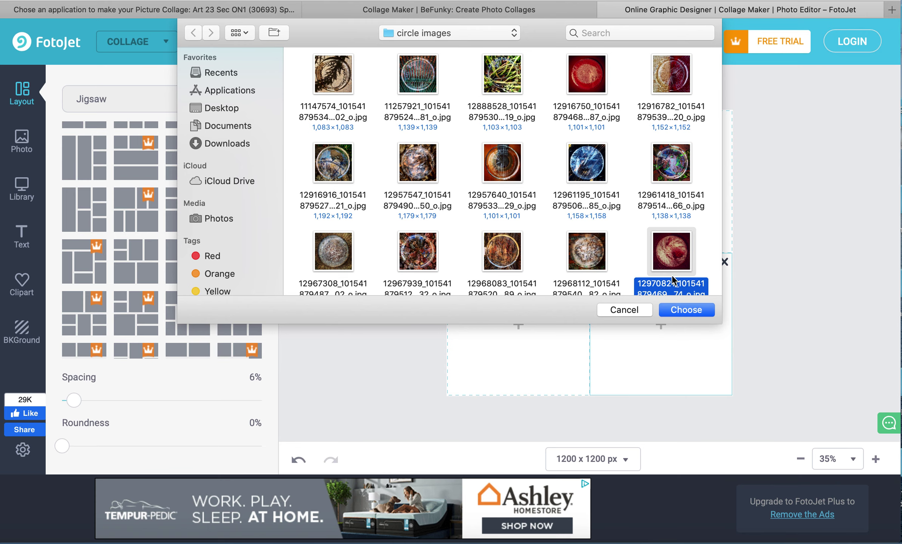
pyautogui.click(684, 309)
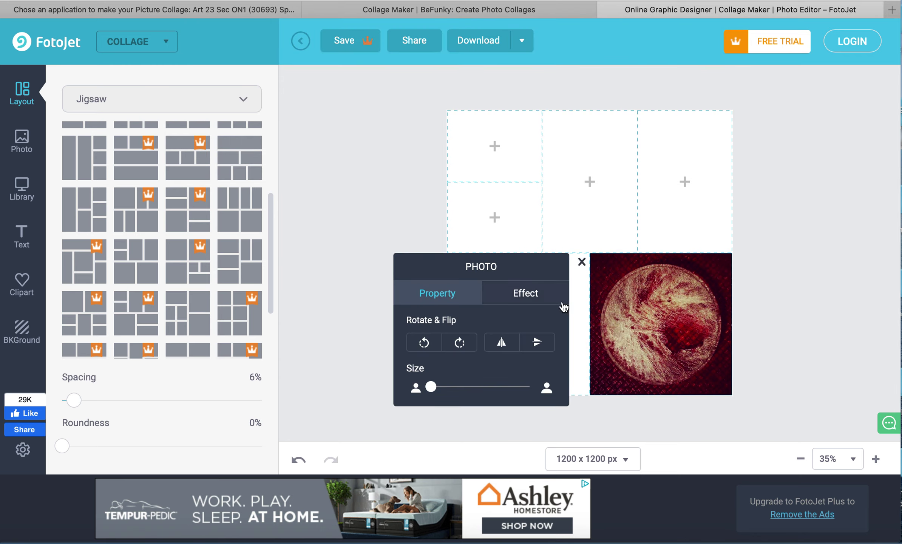
# Step: Try the size and opacity adjustments on the red swirl photo and set its exposure to 10
pyautogui.moveTo(431, 386)
pyautogui.mouseDown()
pyautogui.moveTo(477, 384)
pyautogui.moveTo(459, 389)
pyautogui.moveTo(489, 395)
pyautogui.moveTo(416, 388)
pyautogui.mouseUp()
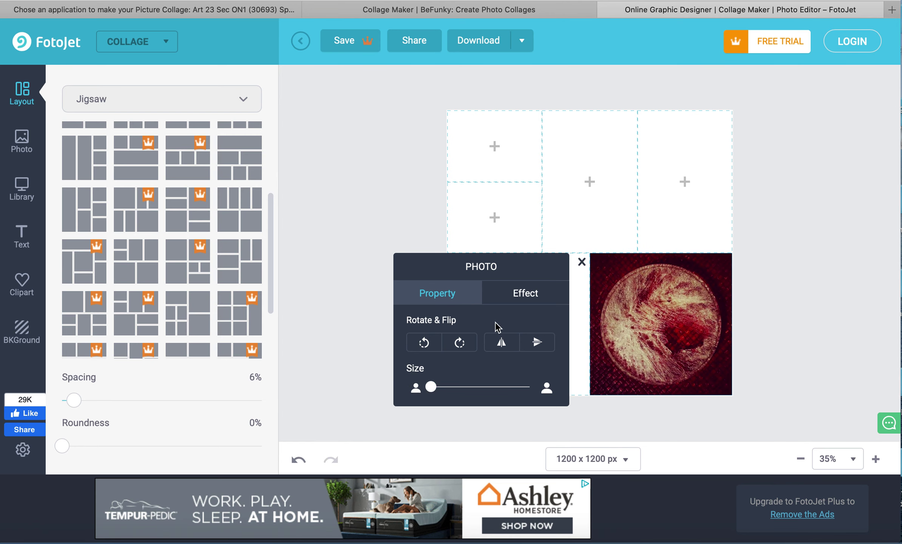
pyautogui.click(514, 295)
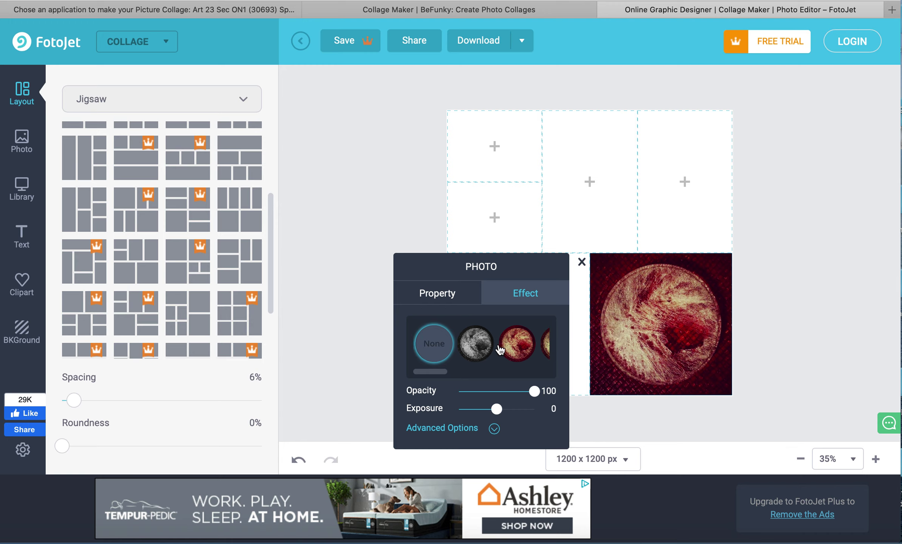
pyautogui.moveTo(534, 391); pyautogui.dragTo(540, 389)
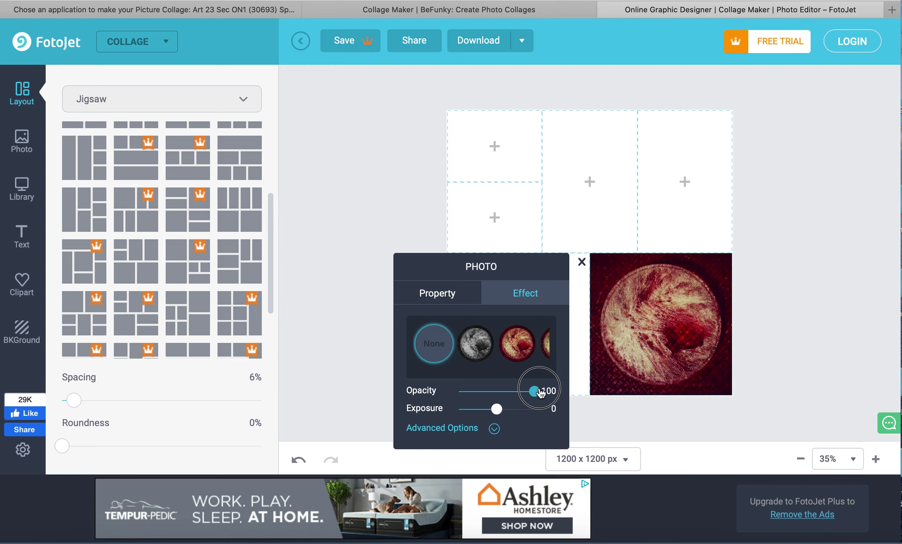
pyautogui.moveTo(495, 412); pyautogui.dragTo(500, 411)
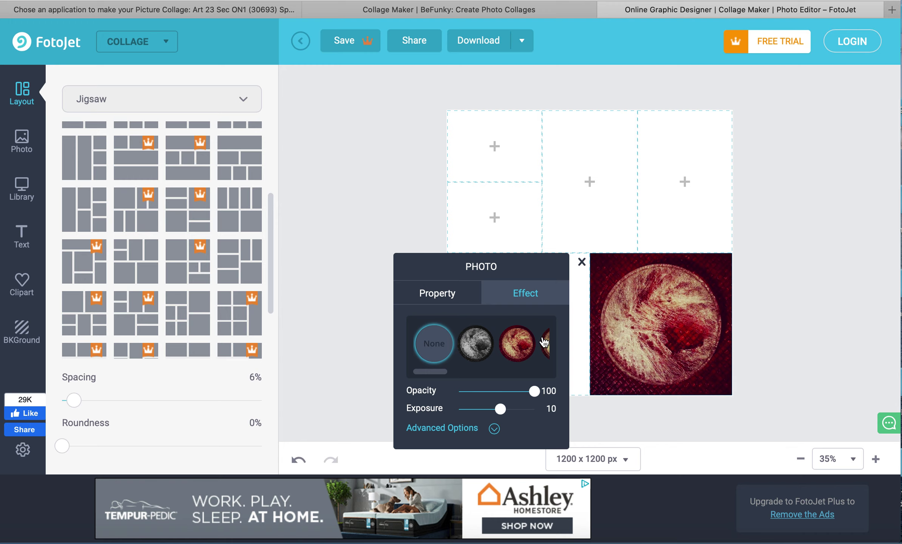
pyautogui.click(410, 218)
# Step: Add the green stems photo from the circle images folder to the collage's bottom-left frame
pyautogui.click(521, 324)
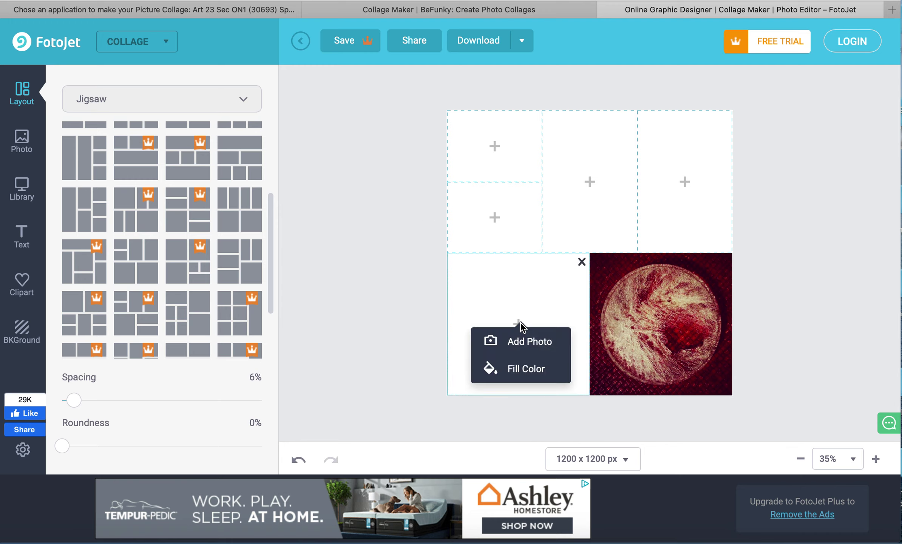
pyautogui.click(520, 341)
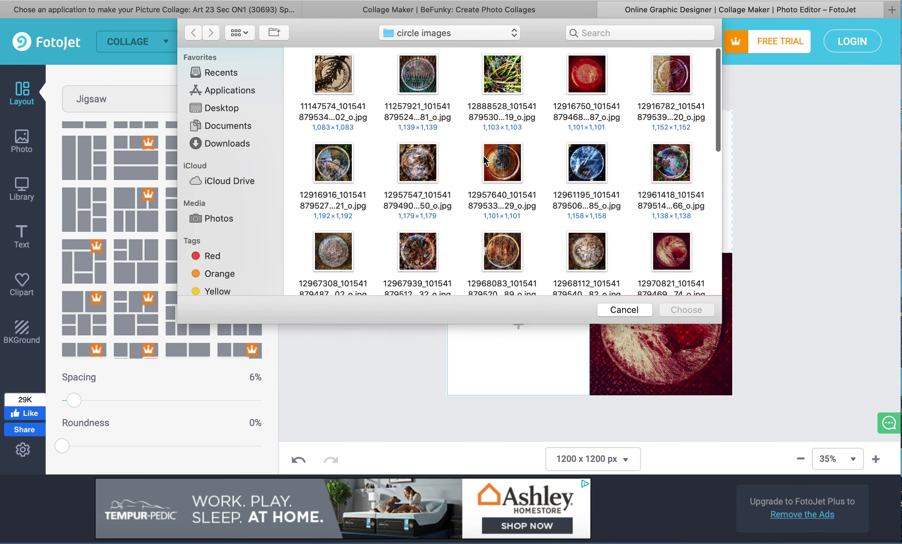
pyautogui.click(500, 73)
pyautogui.click(709, 309)
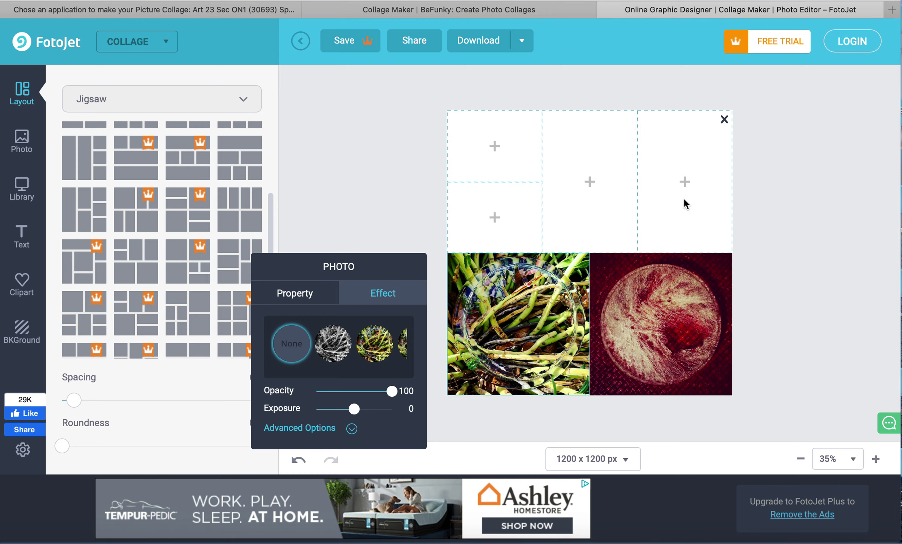
# Step: Add the glass circle photo with cracked brown wood and blue reflections to the collage's top-right frame
pyautogui.click(687, 201)
pyautogui.click(683, 215)
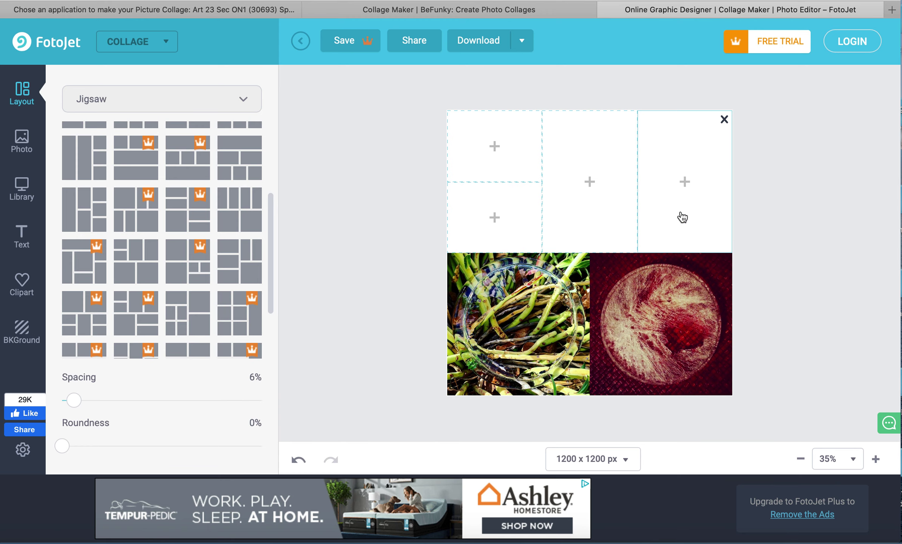
pyautogui.click(337, 164)
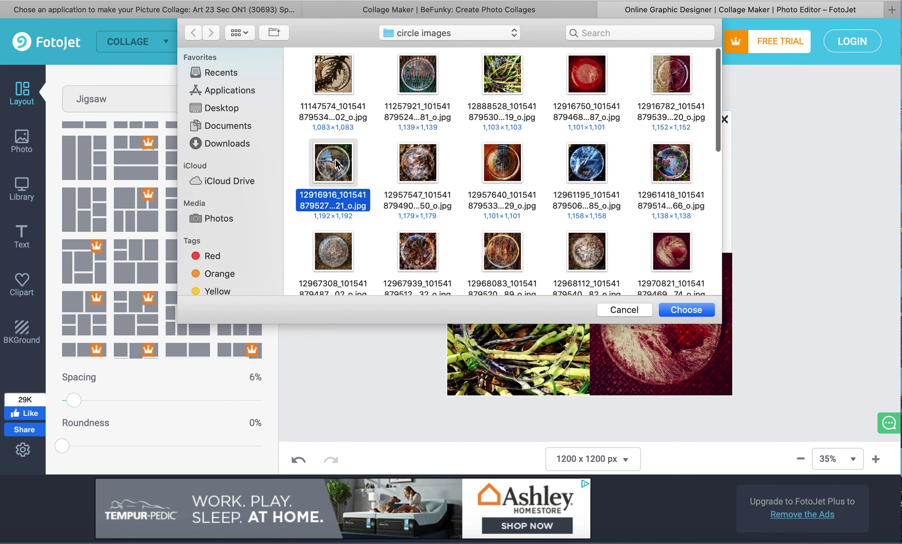
pyautogui.click(690, 308)
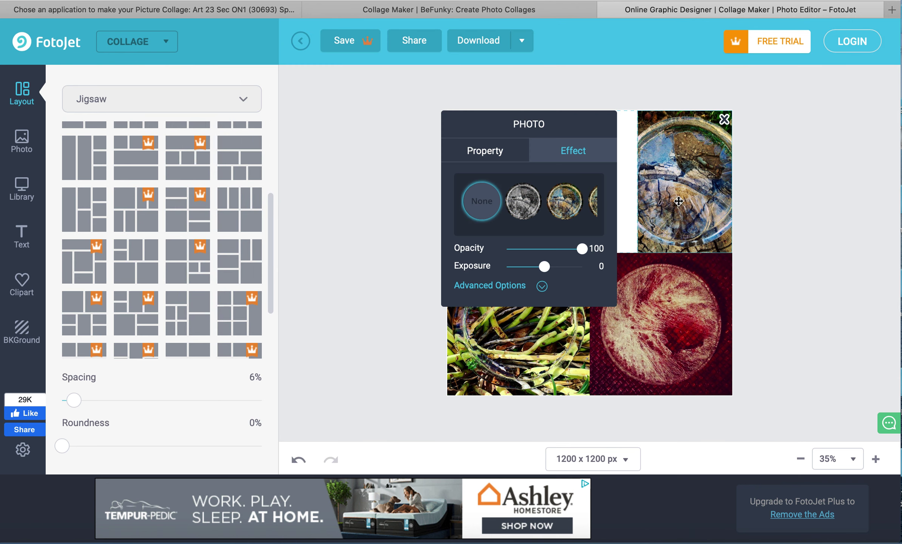
# Step: Set the top-right photo's exposure to -21 and shift the image lower within its frame
pyautogui.moveTo(582, 249); pyautogui.dragTo(536, 267)
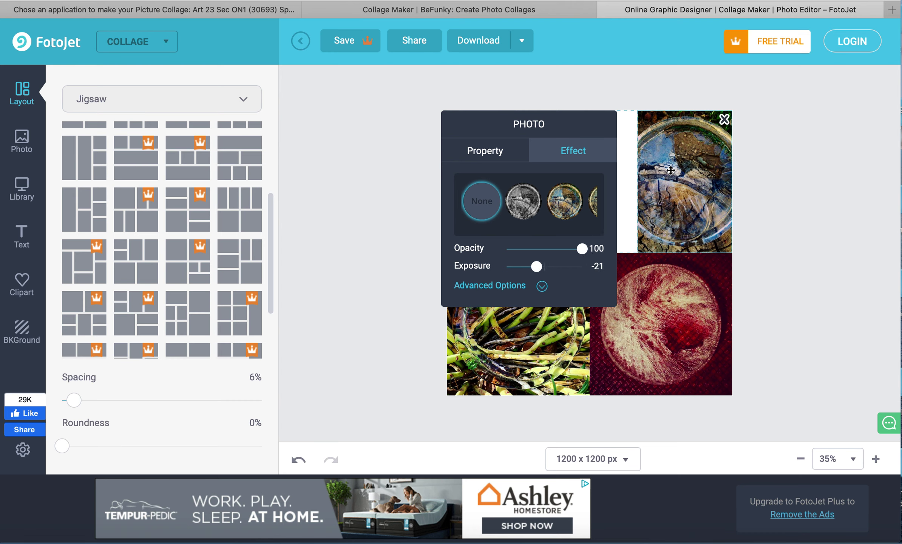
pyautogui.click(502, 156)
pyautogui.moveTo(483, 249); pyautogui.dragTo(428, 246)
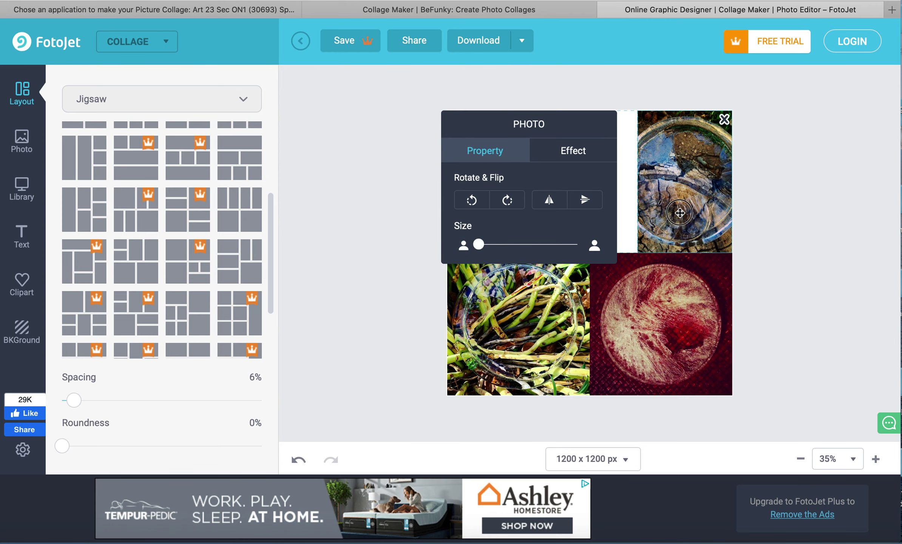
pyautogui.moveTo(680, 213); pyautogui.dragTo(682, 237)
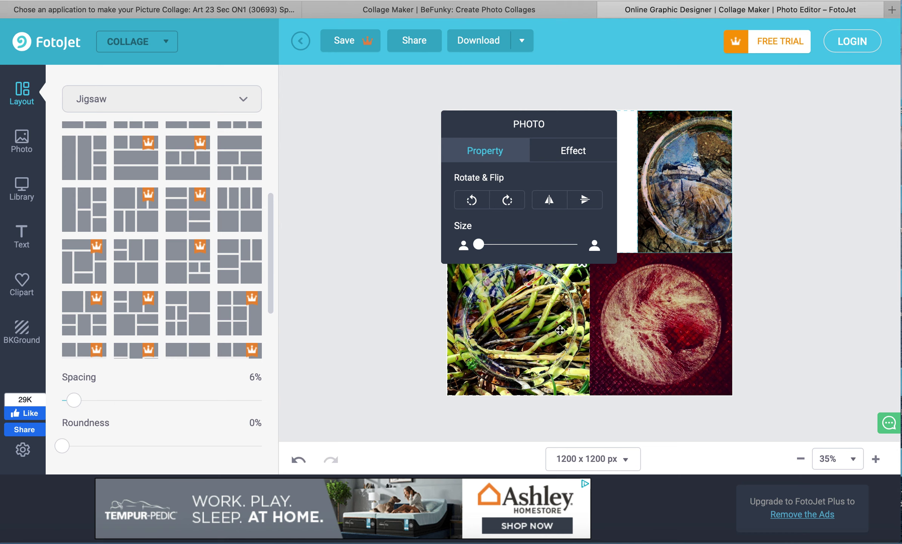
# Step: Try a subscriber-only Jigsaw layout and replace it with the sixteen-frame 4 by 4 grid from the 8+ Photos category
pyautogui.click(193, 272)
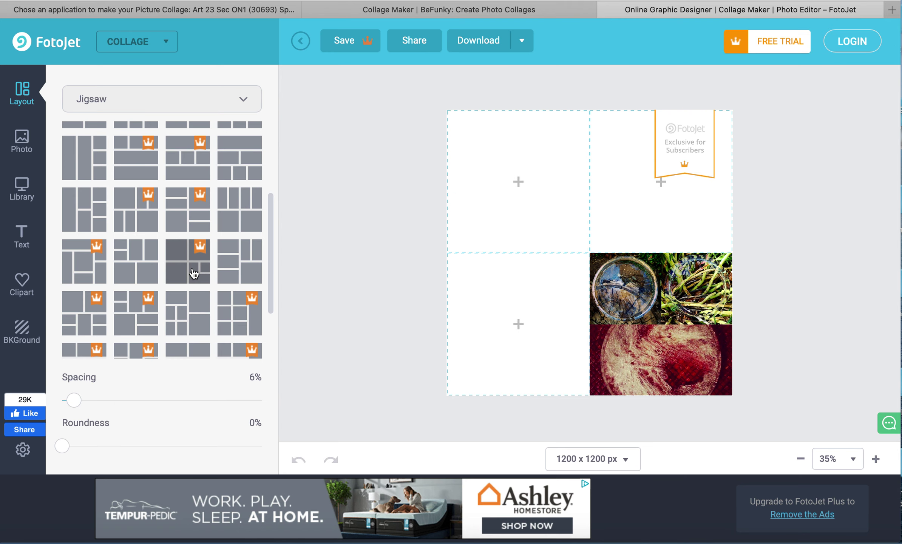
pyautogui.scroll(5, 193, 272)
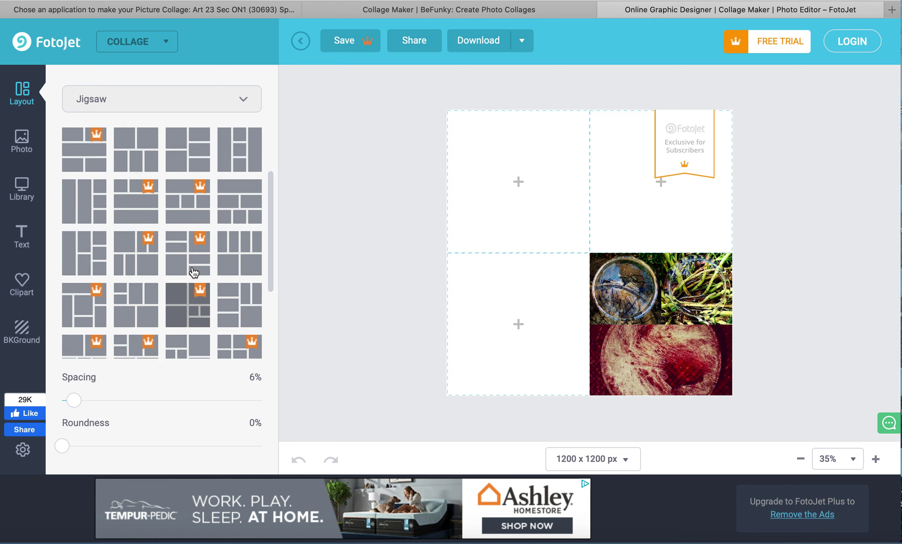
pyautogui.click(160, 104)
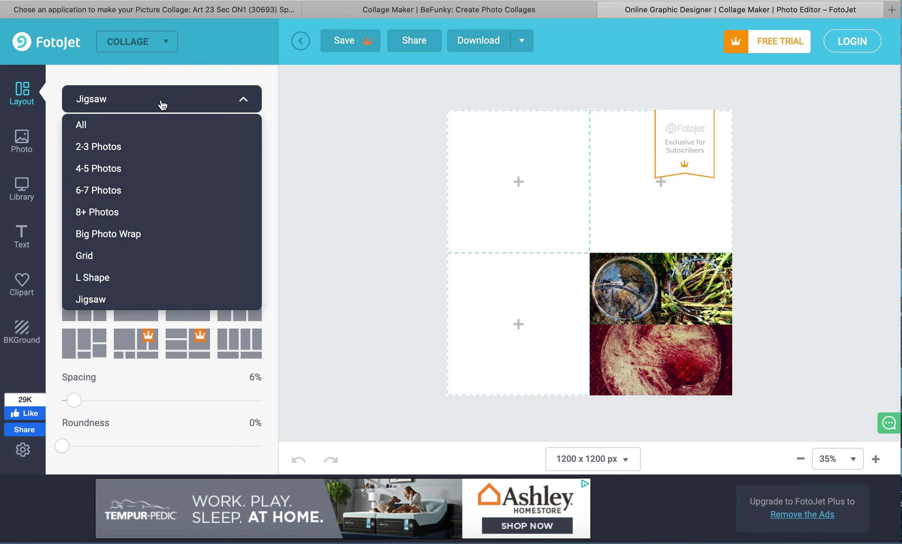
pyautogui.click(157, 211)
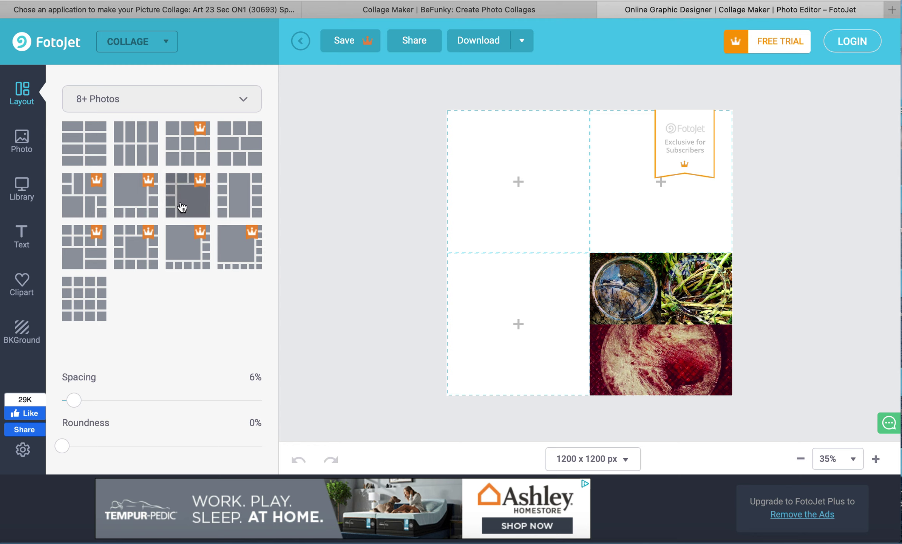
pyautogui.click(82, 286)
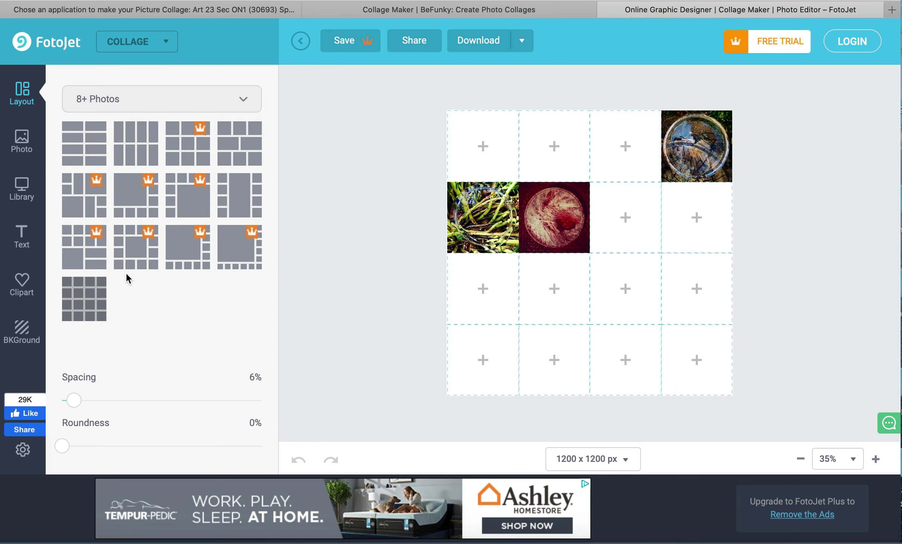
# Step: Add the blue streaked photo from the circle images folder to the grid's top-left frame
pyautogui.click(487, 151)
pyautogui.click(491, 170)
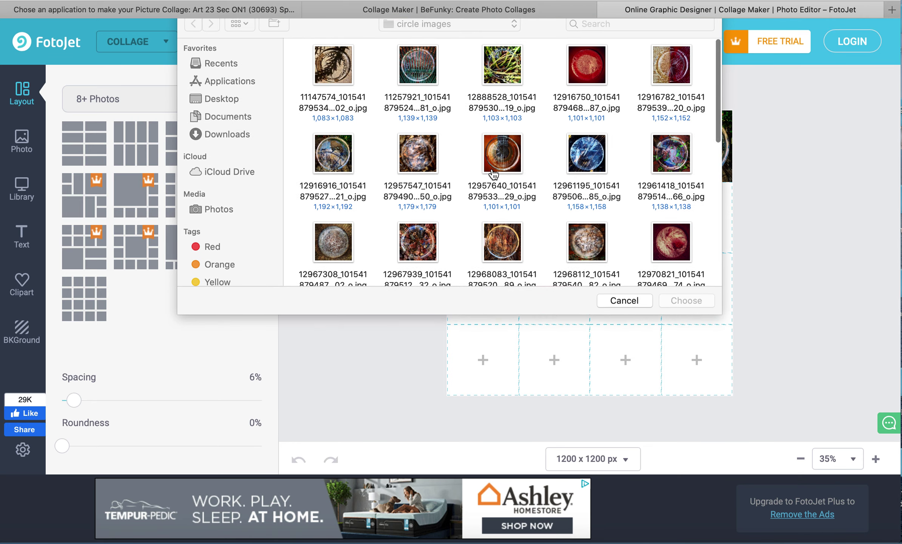
pyautogui.click(595, 174)
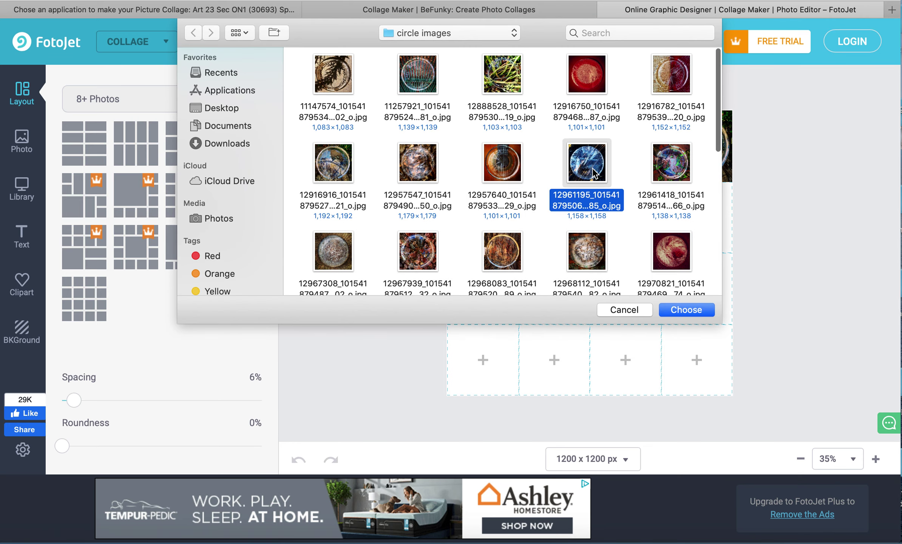
pyautogui.click(703, 309)
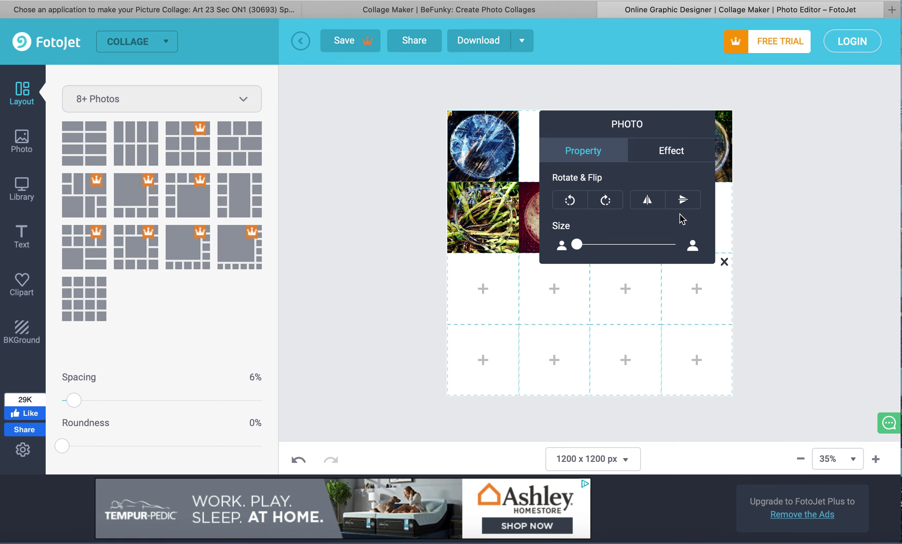
# Step: Add the orange-brown glass circle photo 12957640 from the circle images folder to the second frame of the first row
pyautogui.click(751, 250)
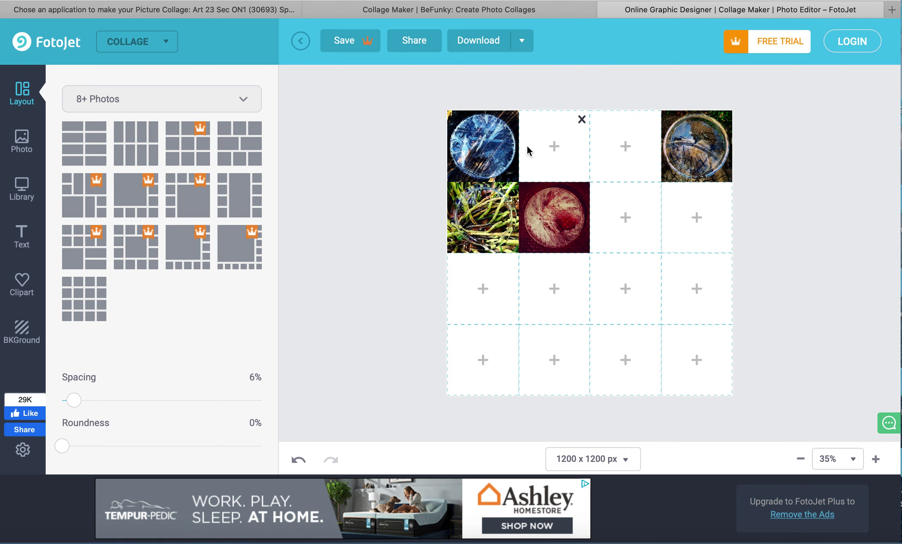
pyautogui.click(549, 144)
pyautogui.click(548, 169)
pyautogui.click(507, 151)
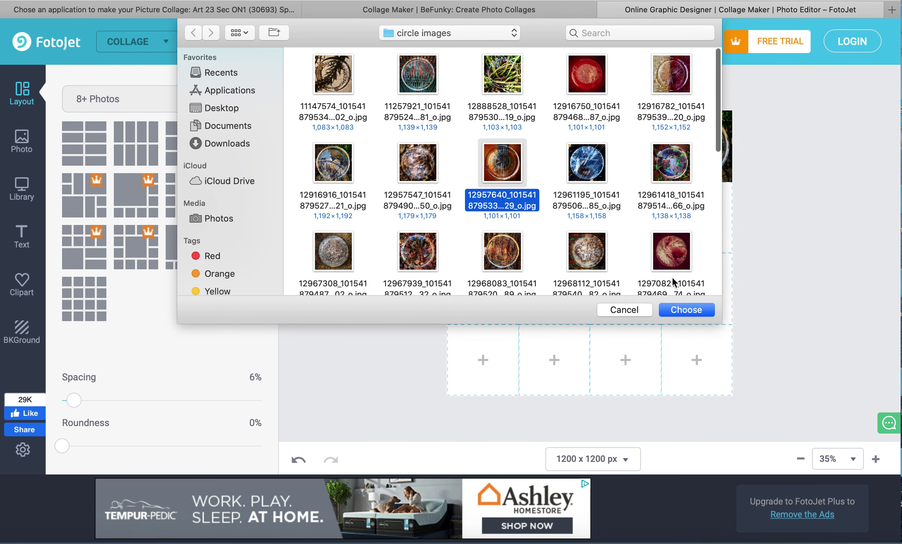
pyautogui.click(678, 310)
# Step: Add the green plant stems photo 12888528 to the third frame of the first row
pyautogui.click(633, 169)
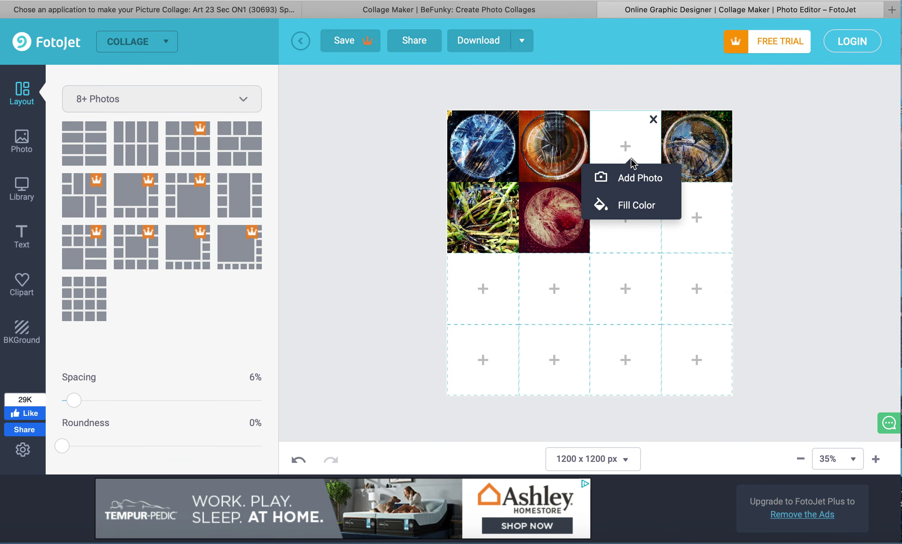
pyautogui.click(630, 181)
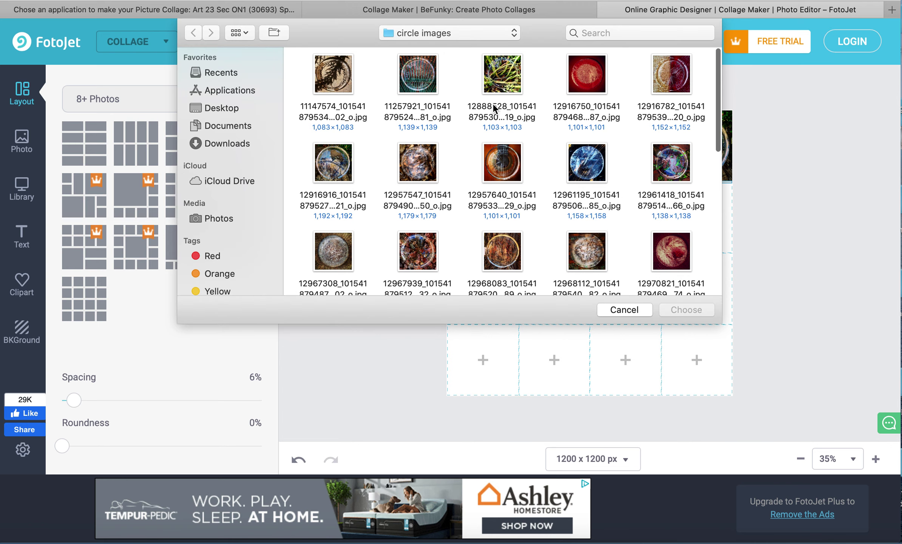
pyautogui.click(511, 83)
pyautogui.click(687, 309)
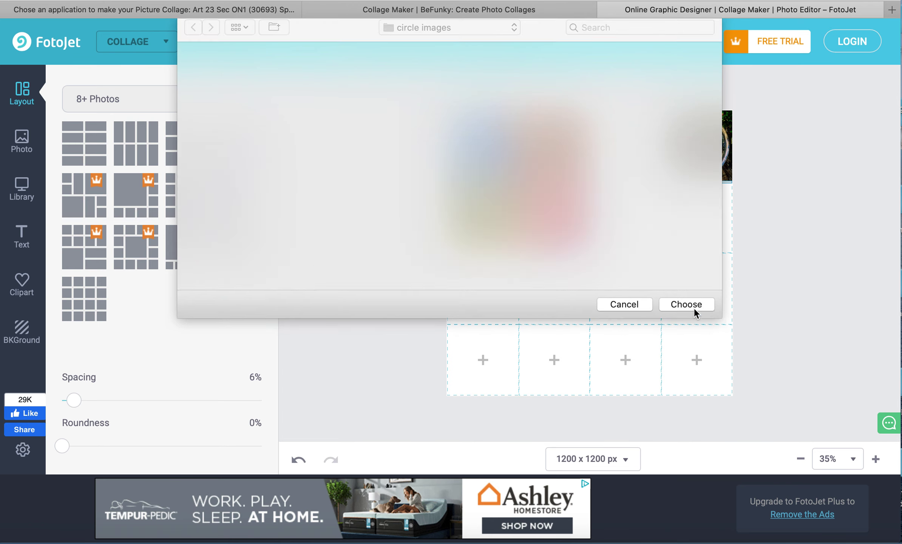
# Step: Add the frosted pale teal circle photo with red edges, 12976867, to the third frame of the second row
pyautogui.click(621, 216)
pyautogui.click(622, 240)
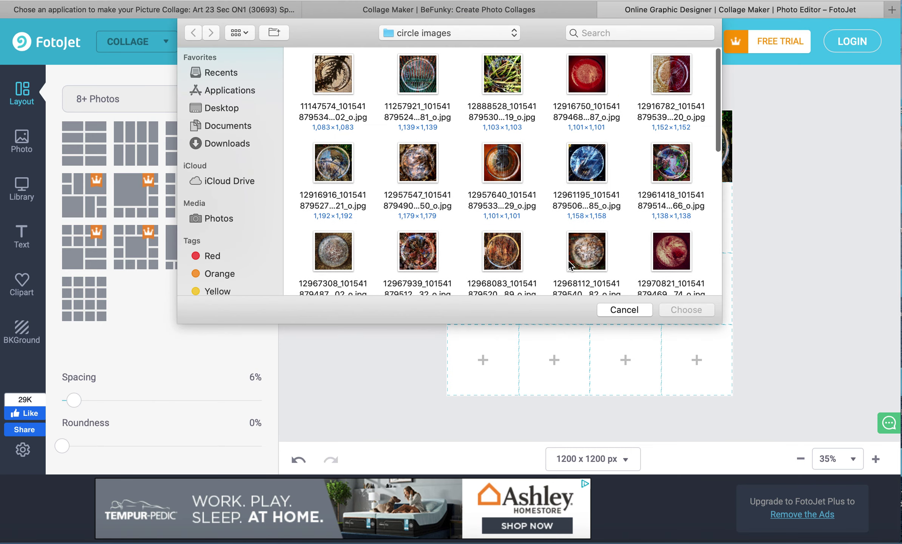
pyautogui.scroll(-10, 503, 246)
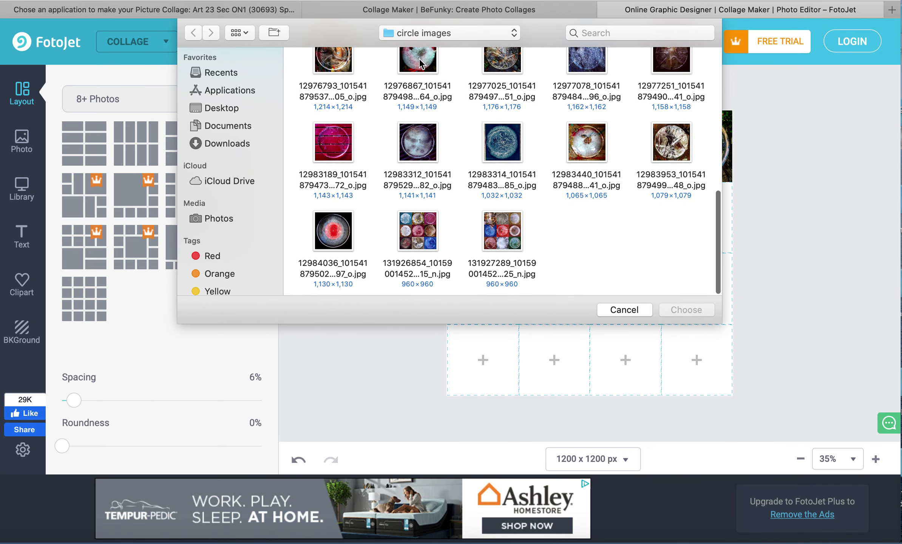
pyautogui.click(419, 59)
pyautogui.click(688, 310)
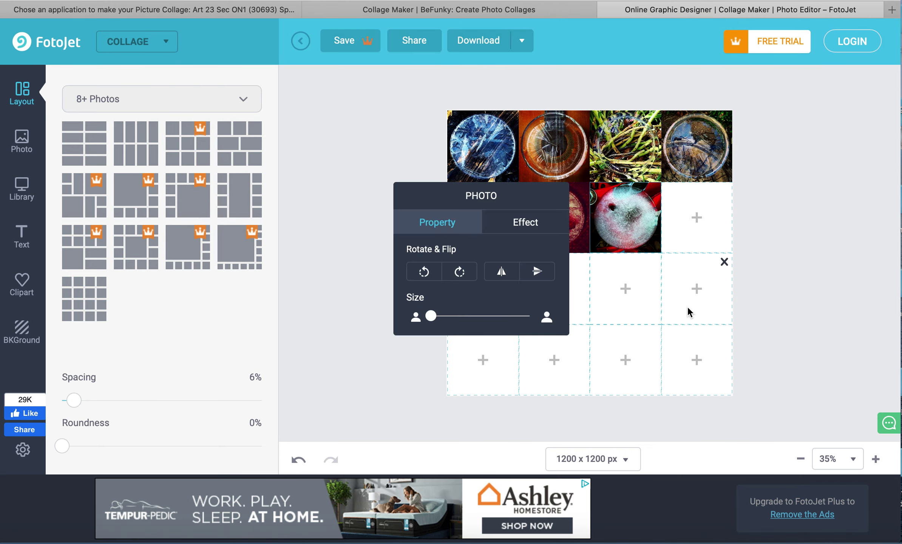
pyautogui.click(701, 228)
pyautogui.click(704, 217)
pyautogui.click(703, 218)
pyautogui.click(621, 238)
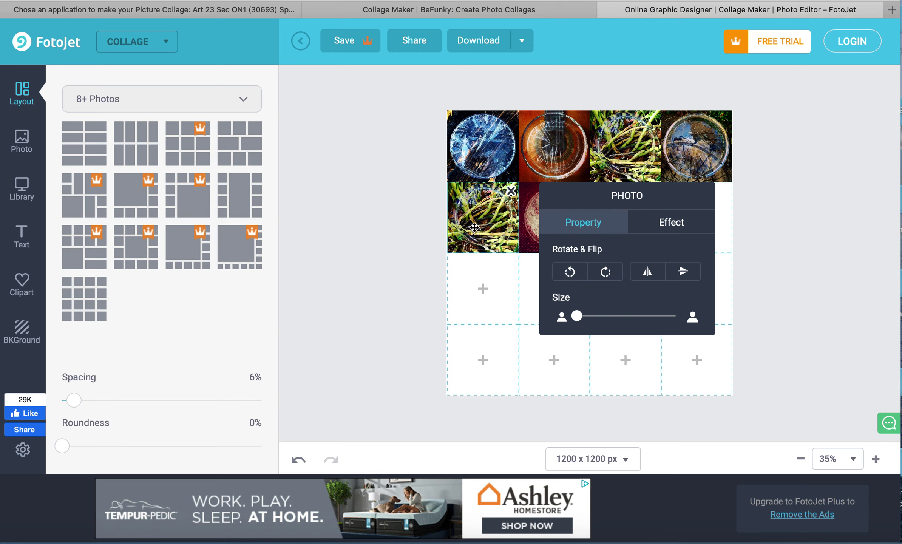
# Step: Replace the duplicate green stems photo in the second row's first frame with the reddish-brown rubble circle photo 12967939
pyautogui.click(511, 191)
pyautogui.click(494, 206)
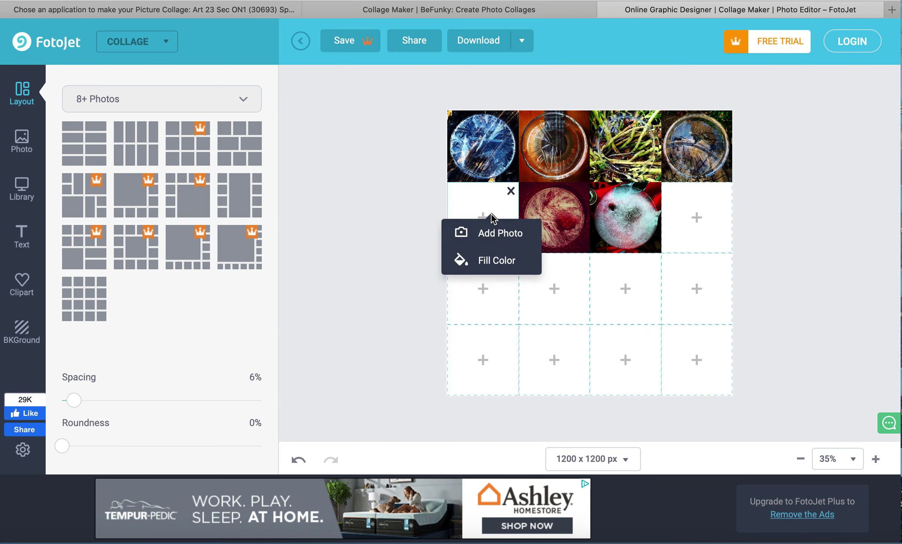
pyautogui.click(494, 237)
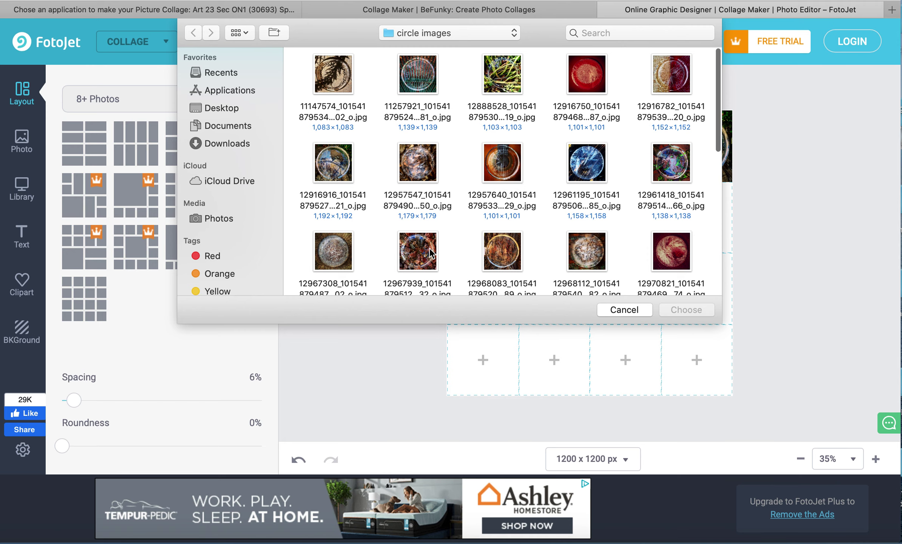
pyautogui.click(432, 253)
pyautogui.click(684, 302)
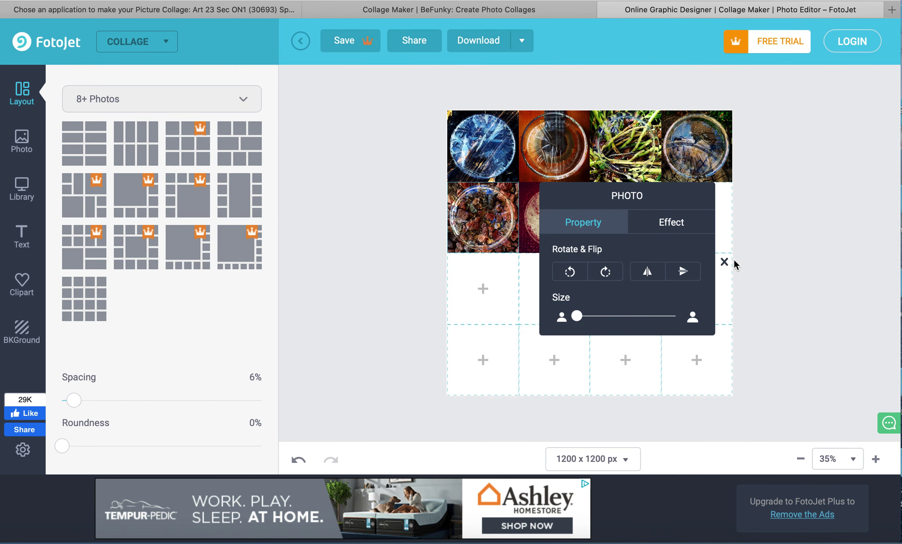
pyautogui.click(757, 231)
# Step: Add the dark blue textured circle photo 12983314 to the fourth frame of the second row
pyautogui.click(706, 216)
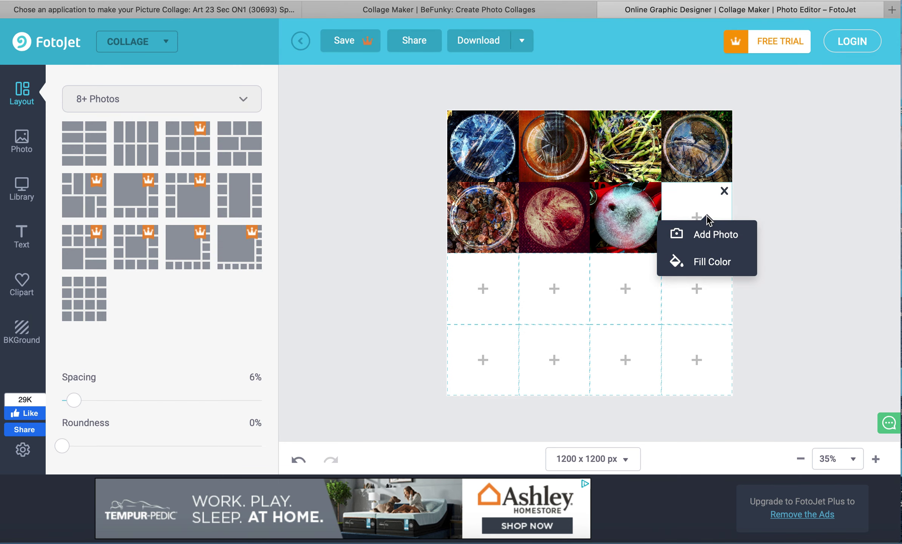
pyautogui.click(701, 233)
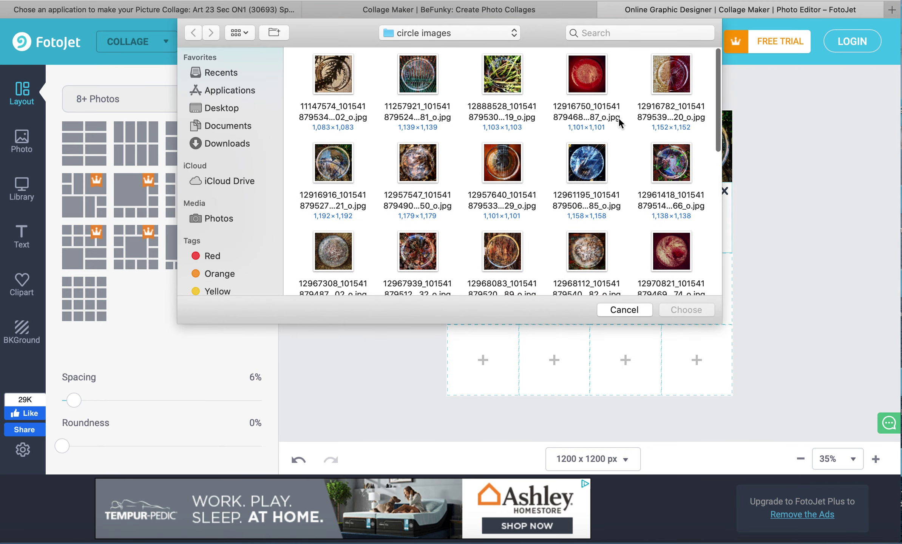
pyautogui.scroll(-10, 578, 190)
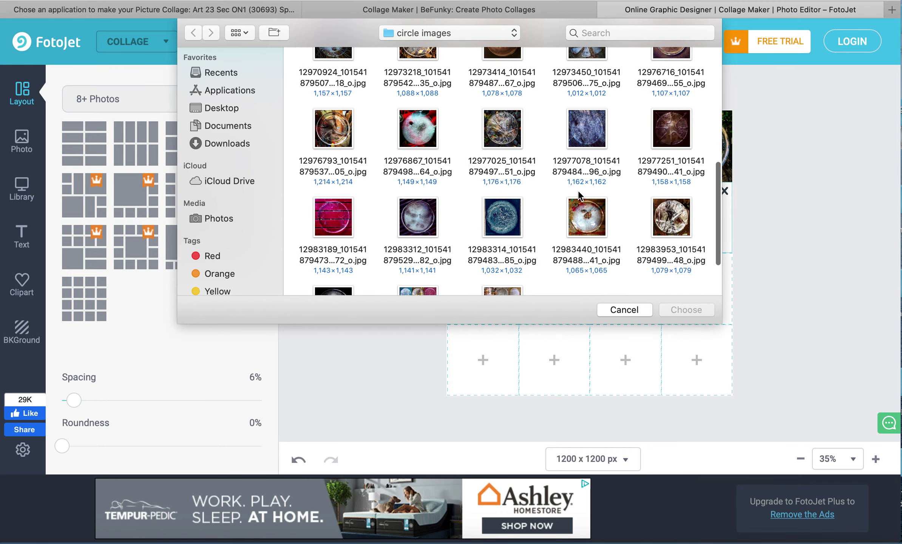
pyautogui.click(518, 161)
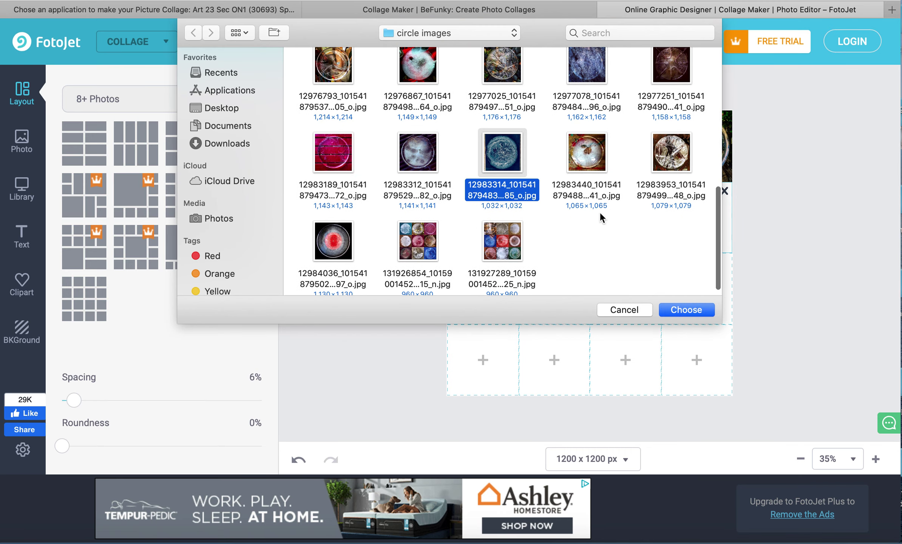
pyautogui.click(675, 309)
pyautogui.click(802, 289)
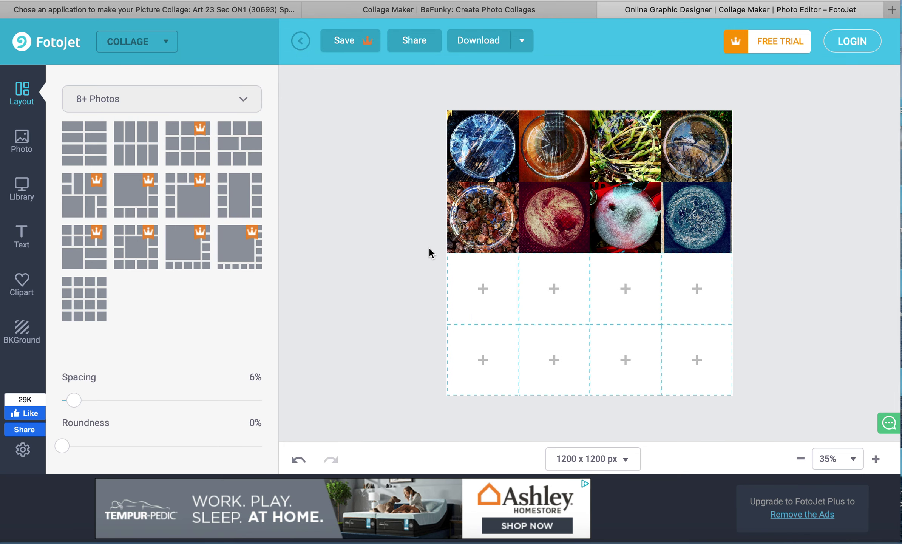
# Step: Add the magenta wooden-plank circle photo 12983189 to the first frame of the third row
pyautogui.click(485, 297)
pyautogui.click(487, 317)
pyautogui.scroll(-10, 432, 180)
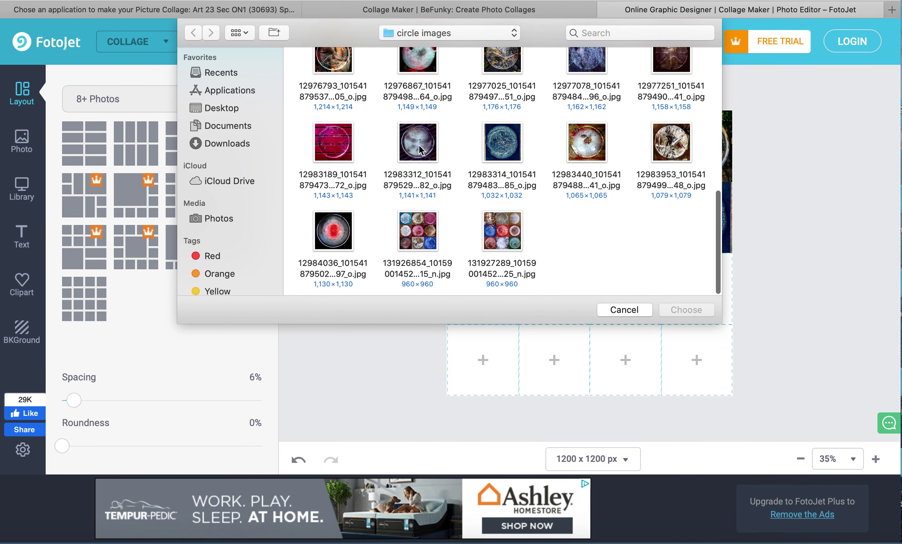
pyautogui.click(344, 155)
pyautogui.click(686, 309)
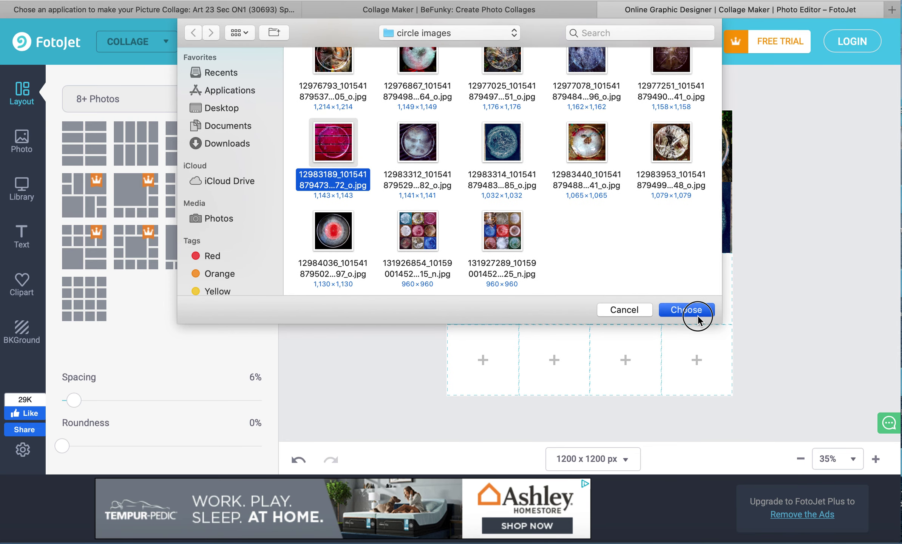
# Step: Add the teal and red striped circle photo 11257921 to the second frame of the third row
pyautogui.click(528, 310)
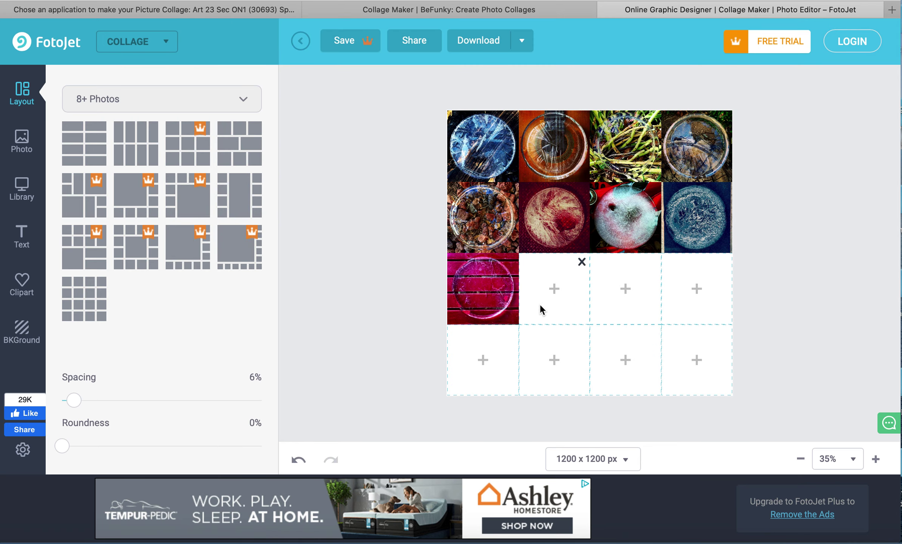
pyautogui.click(553, 323)
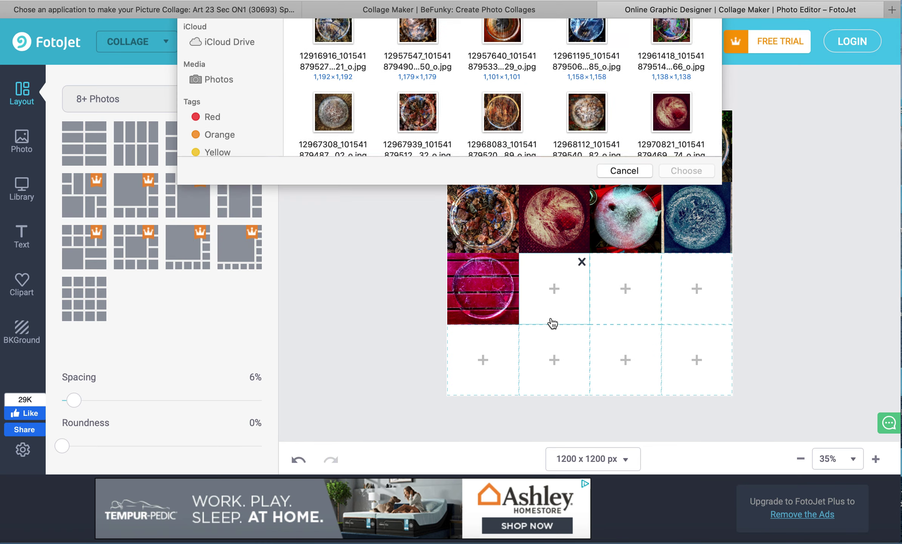
pyautogui.scroll(-1, 512, 162)
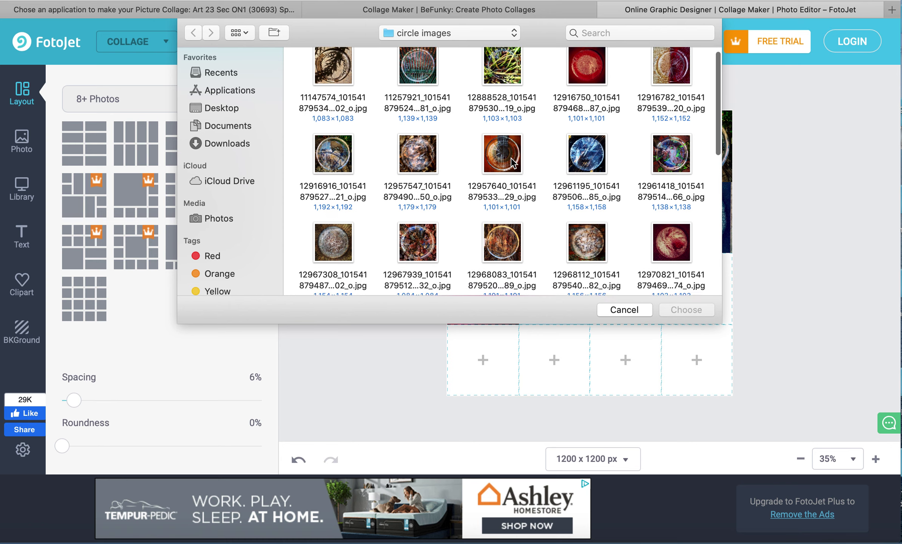
pyautogui.click(430, 73)
pyautogui.click(699, 311)
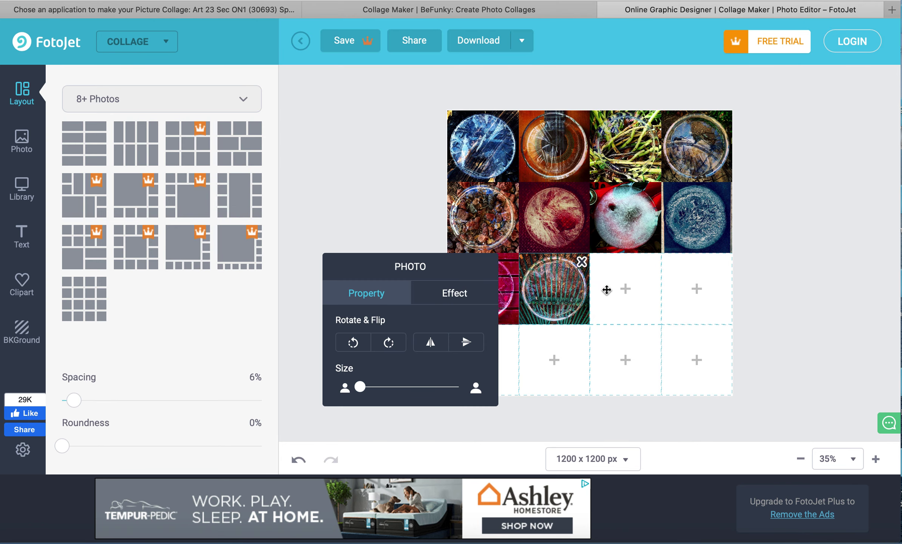
pyautogui.moveTo(569, 288); pyautogui.dragTo(542, 292)
pyautogui.click(687, 358)
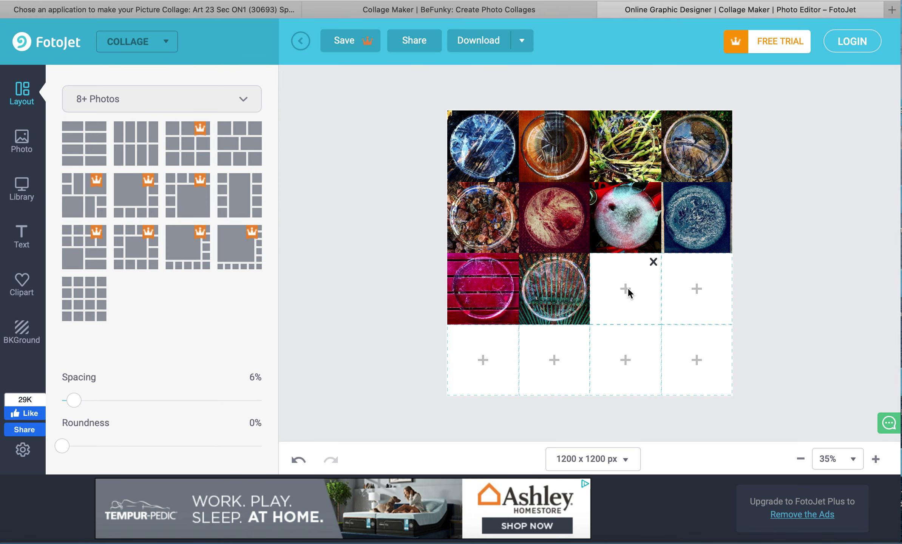
# Step: Add the photo of the circle made of blue-grey wedges, 12973450, to the third frame of the third row
pyautogui.click(613, 289)
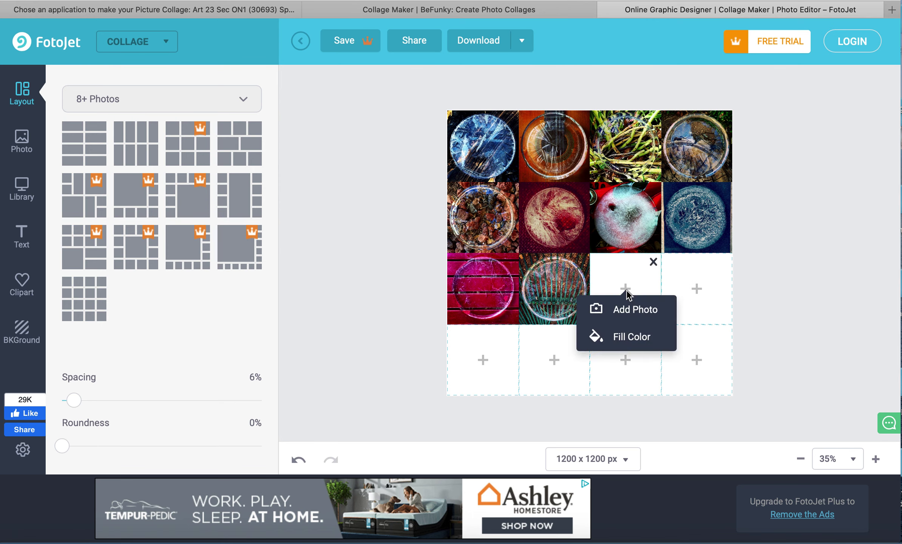
pyautogui.click(619, 308)
pyautogui.scroll(-10, 436, 159)
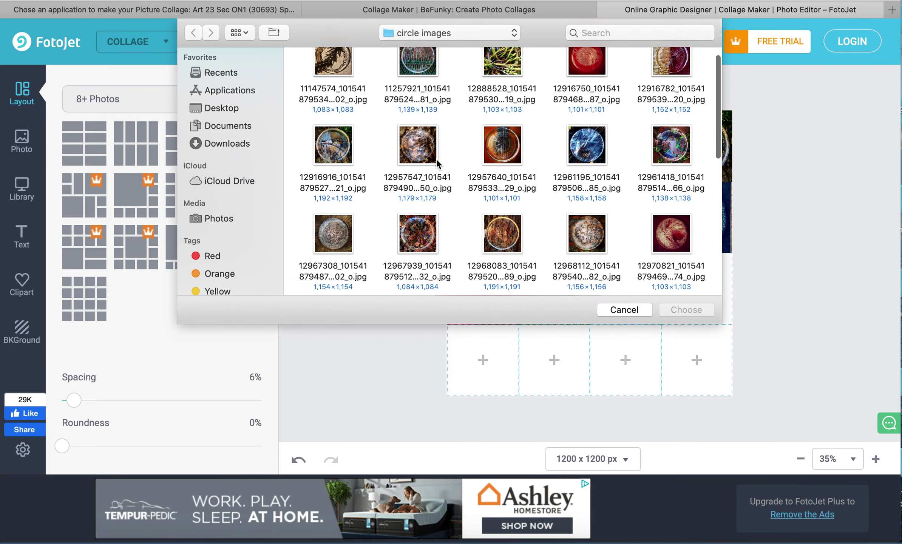
pyautogui.click(580, 165)
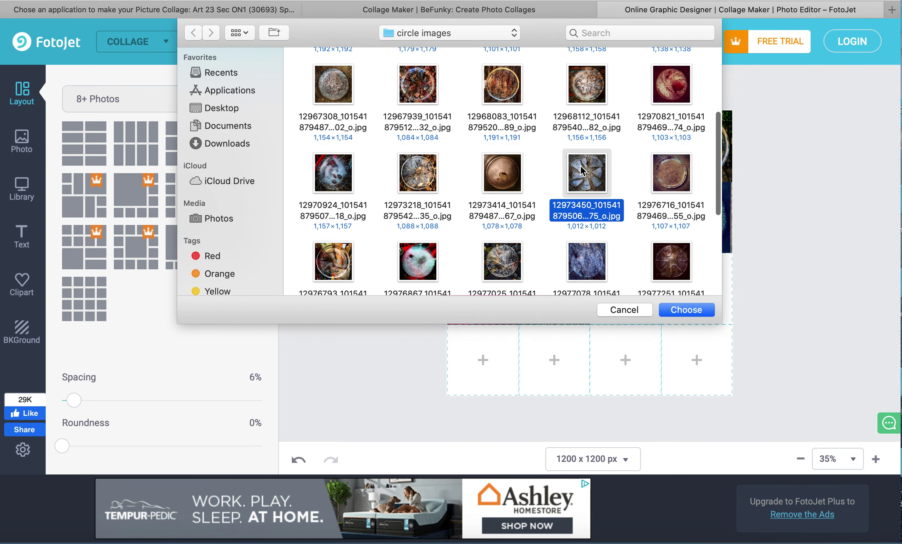
pyautogui.click(680, 311)
# Step: Add the sandy circle photo with the leaf shadow, 11147574, to the fourth frame of the third row
pyautogui.click(690, 287)
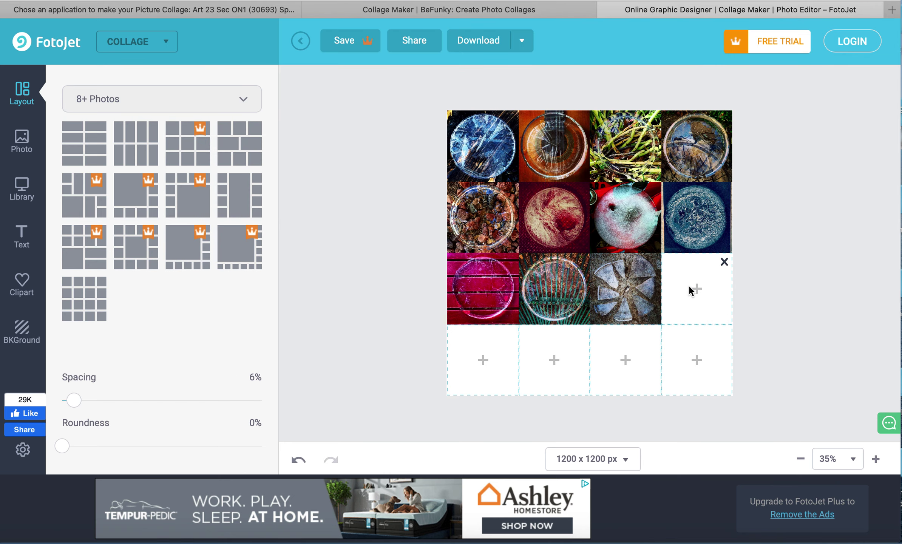
pyautogui.click(690, 304)
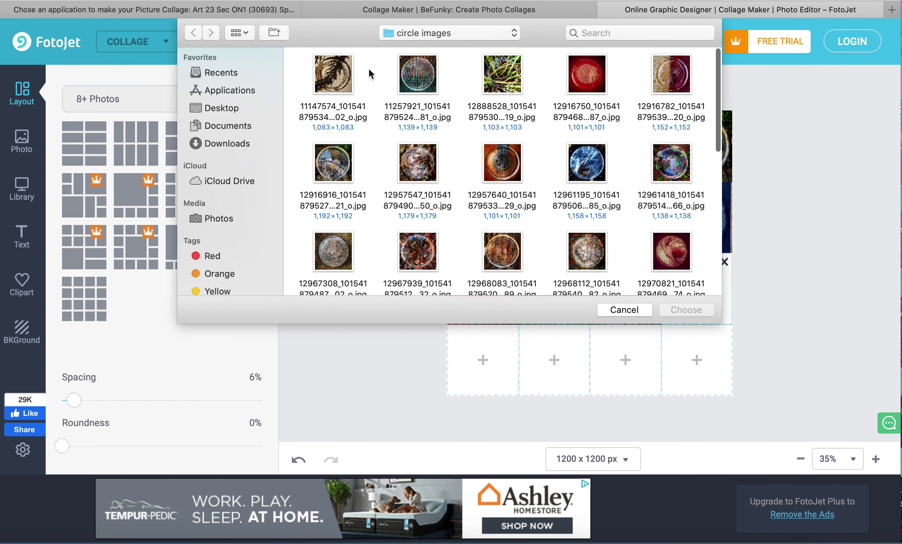
pyautogui.click(342, 74)
pyautogui.click(698, 316)
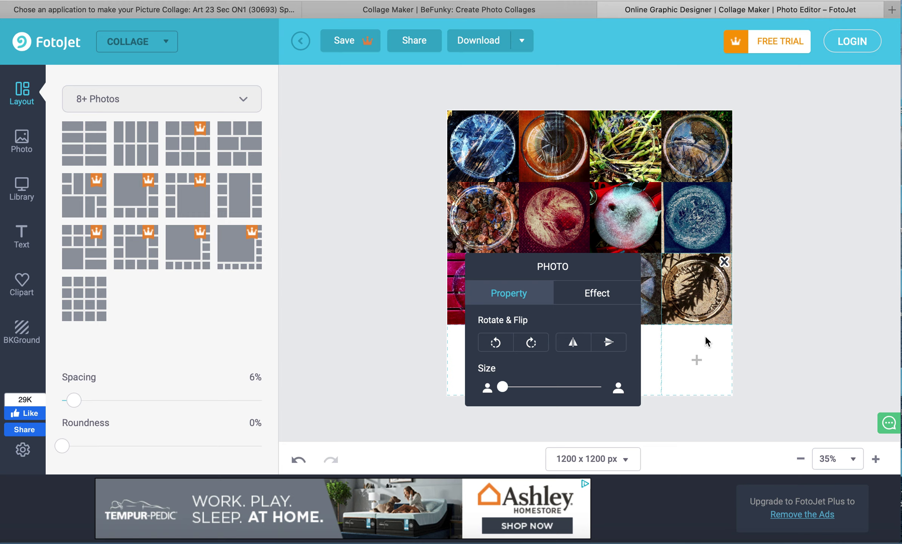
# Step: Try the dark blue textured circle photo 12983314 in the last frame of the fourth row and remove the duplicate
pyautogui.click(703, 358)
pyautogui.click(695, 377)
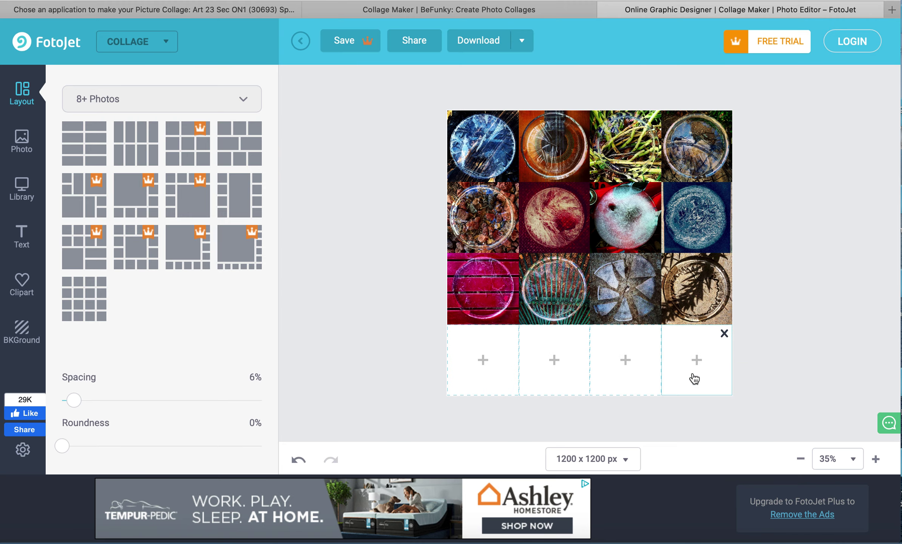
pyautogui.scroll(-10, 565, 156)
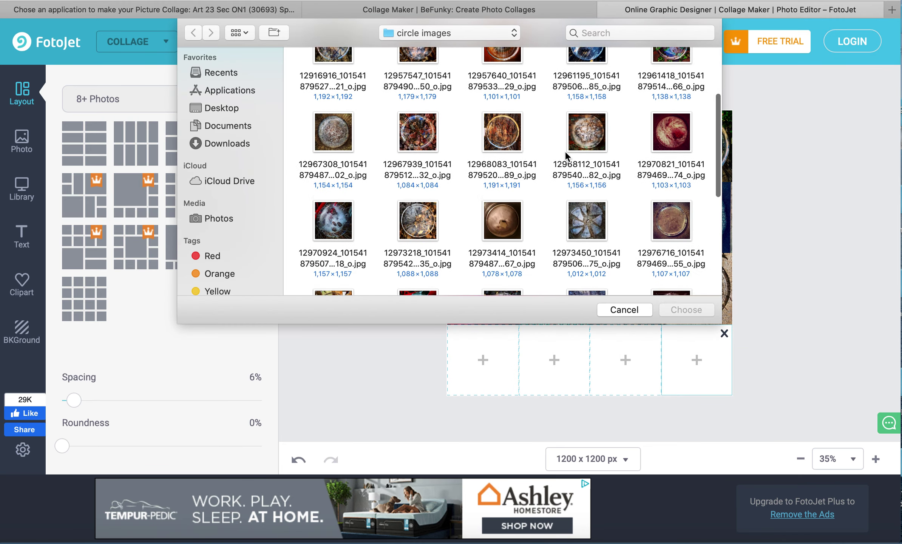
pyautogui.scroll(-3, 566, 156)
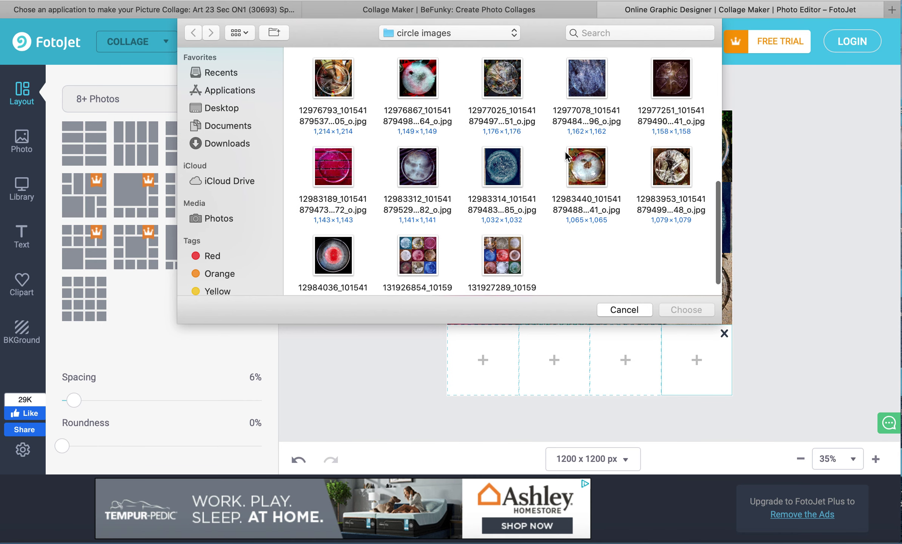
pyautogui.click(502, 160)
pyautogui.click(687, 310)
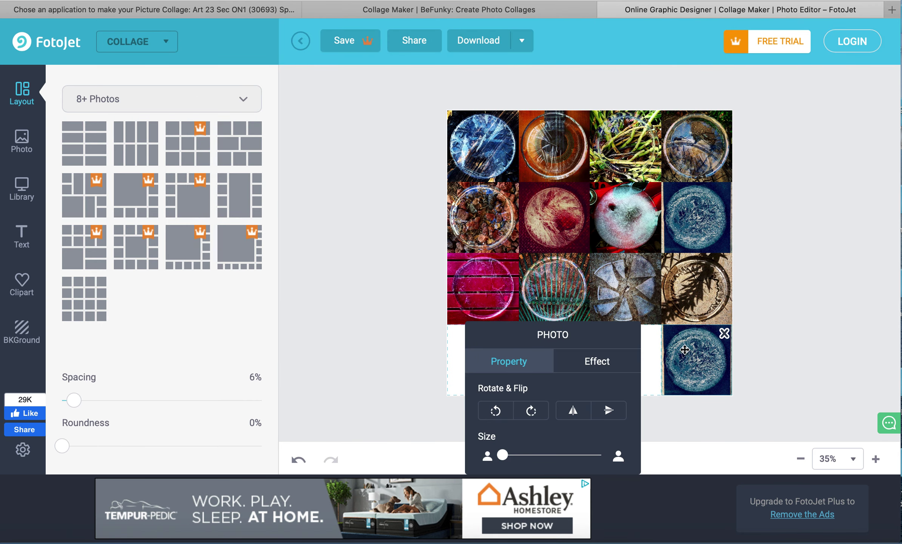
pyautogui.click(724, 333)
# Step: Add the orange-brown bark circle photo 12968083 to the last frame of the fourth row
pyautogui.click(701, 357)
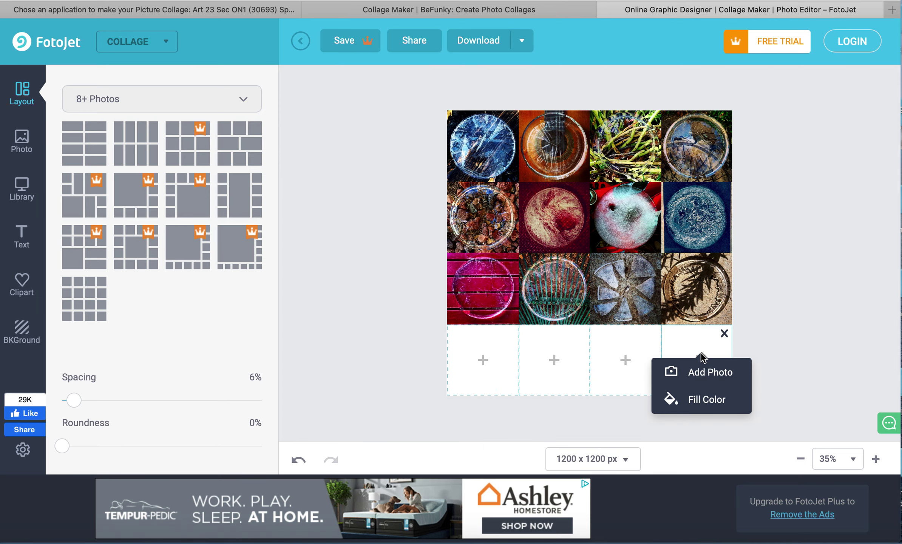
pyautogui.click(698, 376)
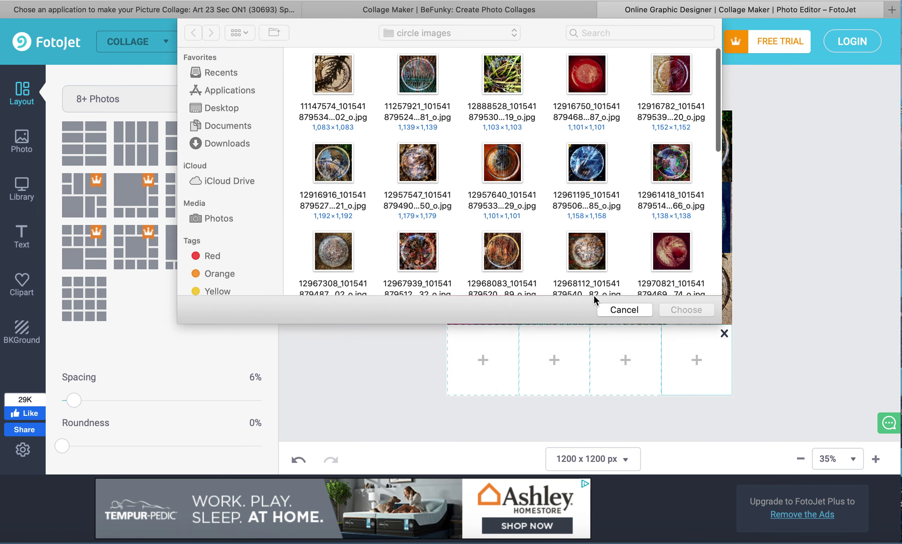
pyautogui.scroll(-3, 453, 154)
pyautogui.scroll(-3, 453, 153)
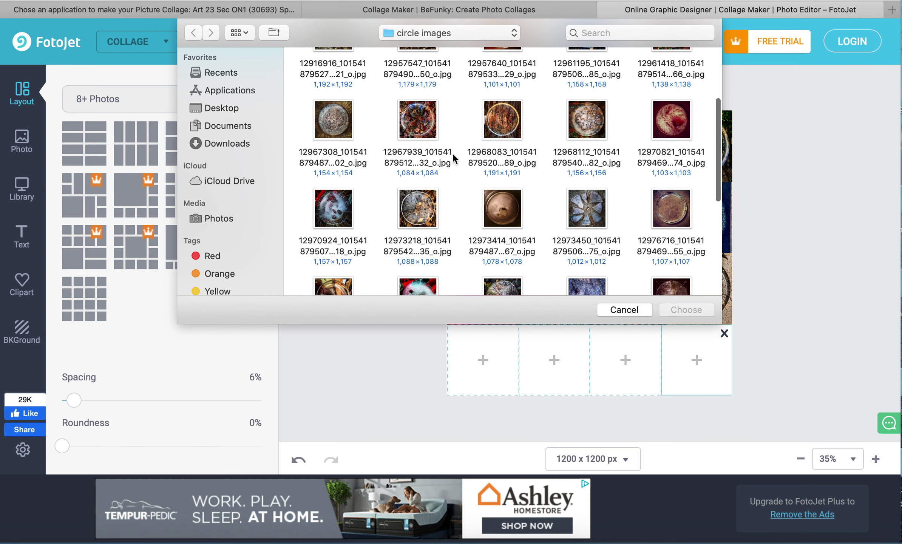
pyautogui.click(502, 119)
pyautogui.click(680, 309)
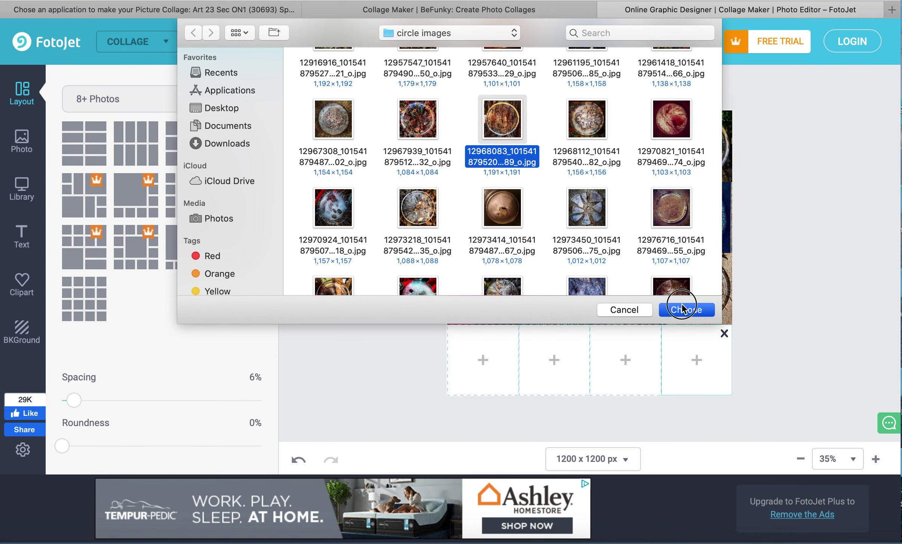
# Step: Add the plain brown metallic circle photo 12973414 to the third frame of the fourth row
pyautogui.click(644, 354)
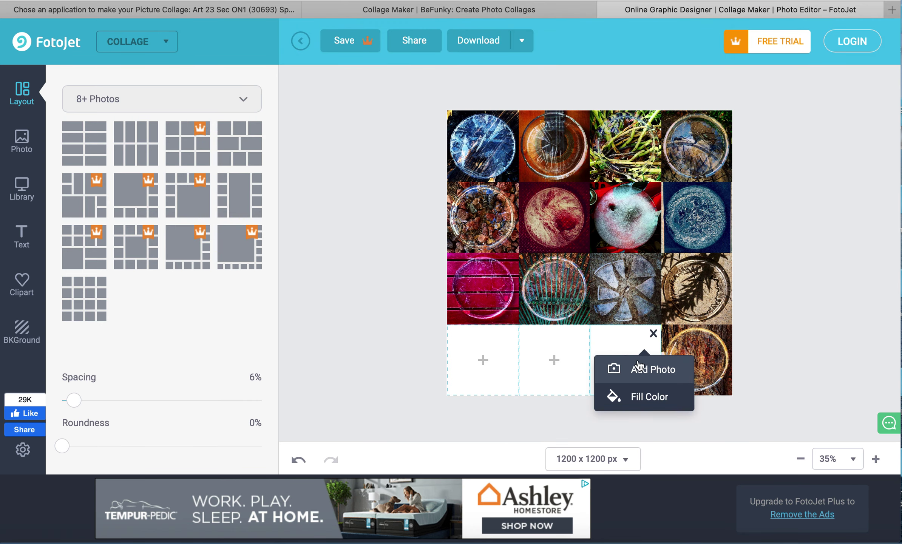
pyautogui.click(636, 375)
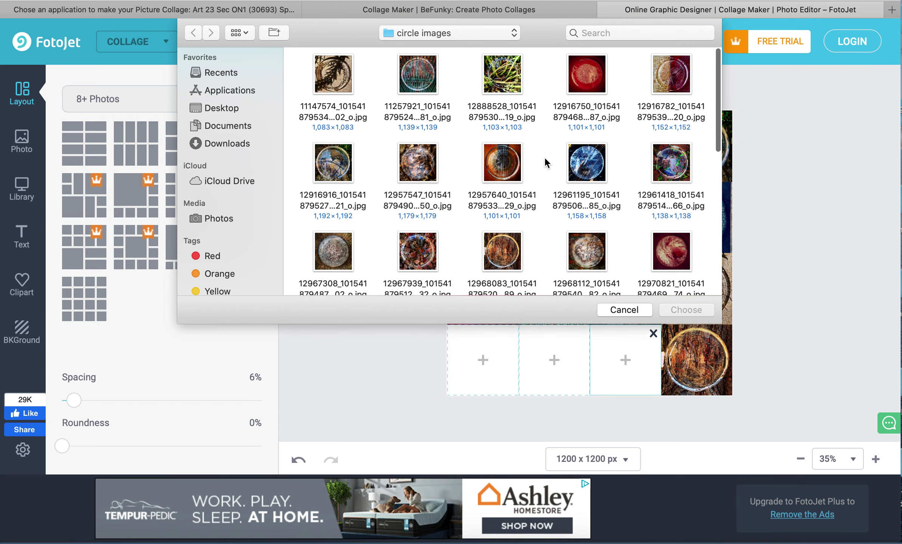
pyautogui.scroll(-5, 544, 156)
pyautogui.click(504, 169)
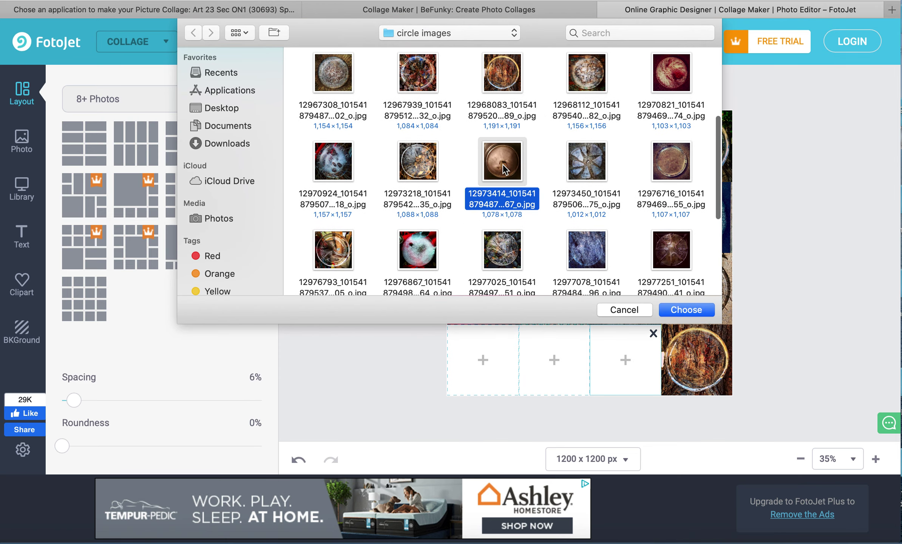
pyautogui.click(685, 310)
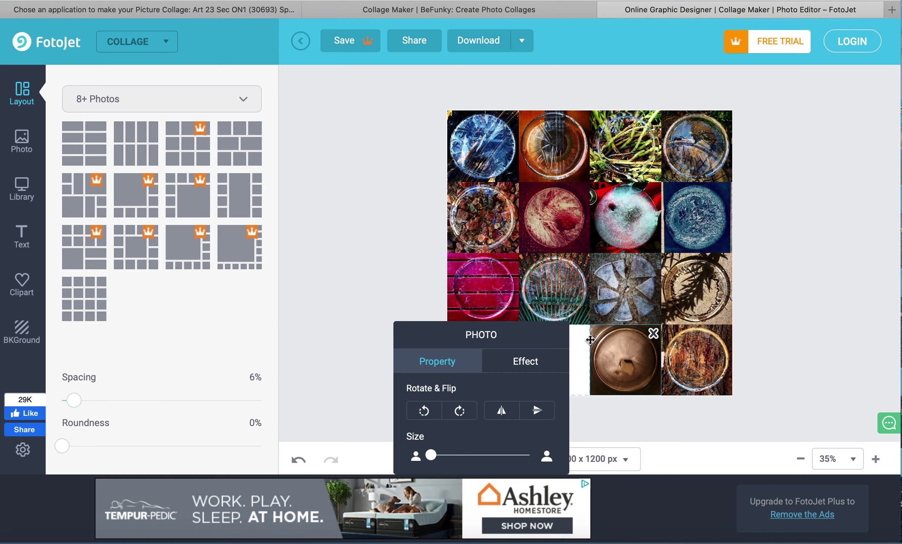
# Step: Add the multicoloured circle photo with green leaves, 12961418, to the second frame of the fourth row
pyautogui.click(544, 354)
pyautogui.click(550, 367)
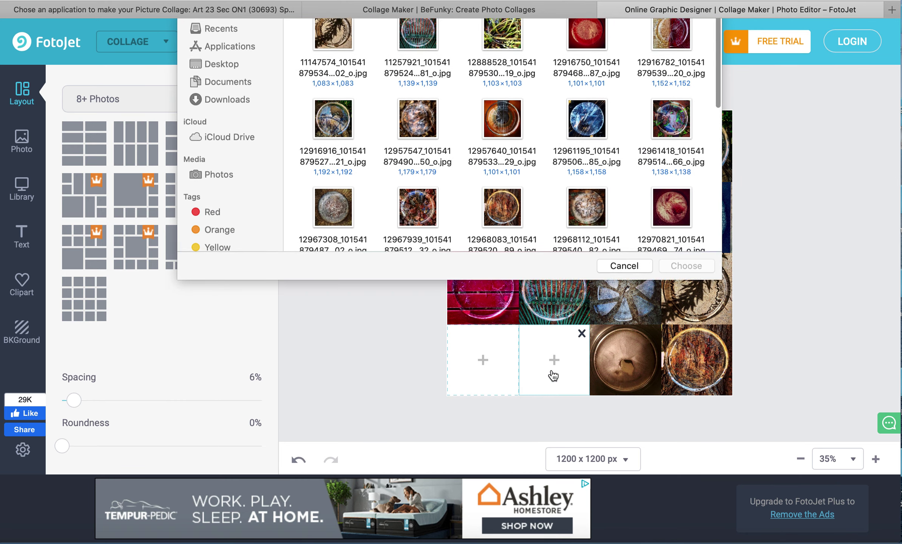
pyautogui.scroll(-1, 538, 93)
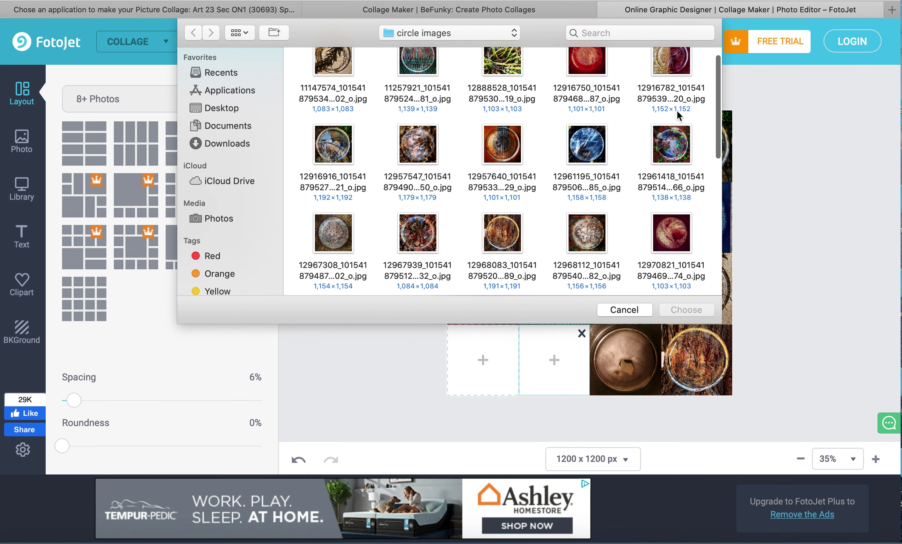
pyautogui.click(672, 145)
pyautogui.click(694, 309)
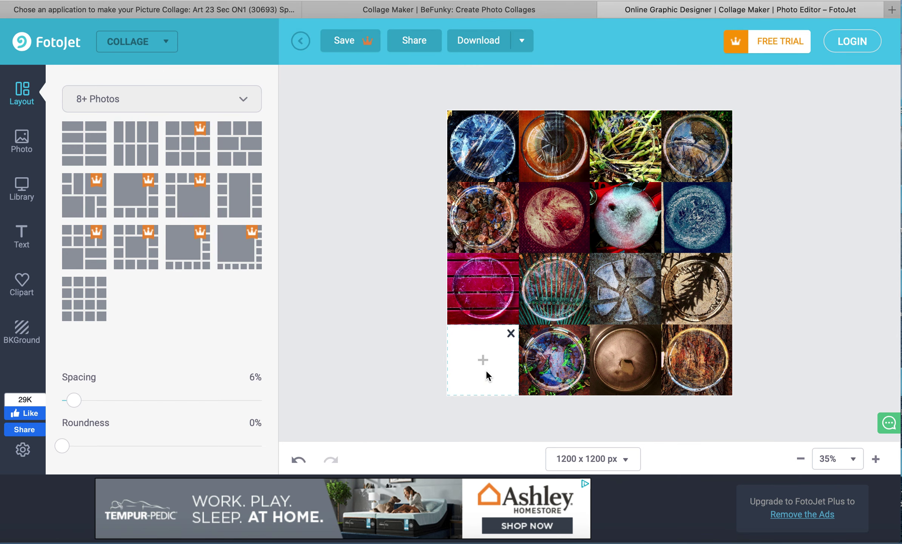
# Step: Add the frosty grey circle photo 12970924 to the first frame of the fourth row and deselect it
pyautogui.click(475, 359)
pyautogui.click(475, 377)
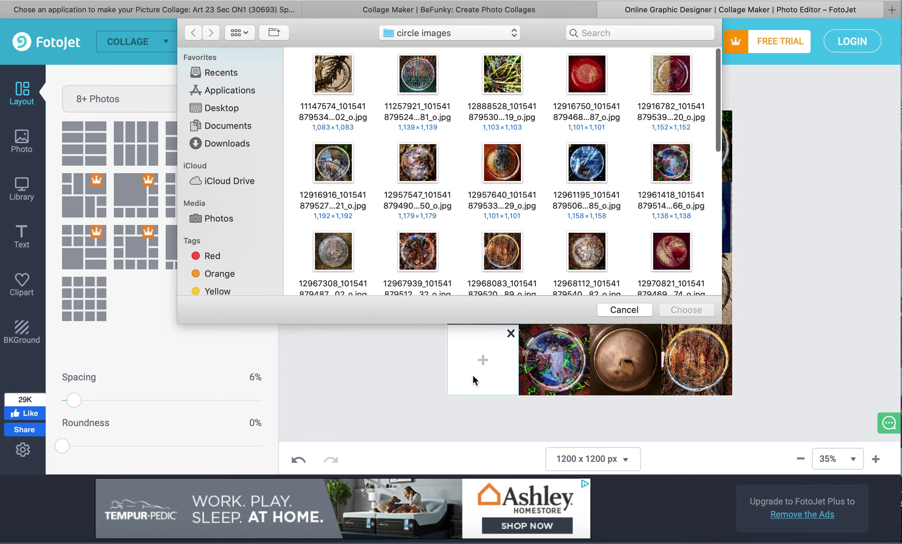
pyautogui.scroll(-2, 391, 149)
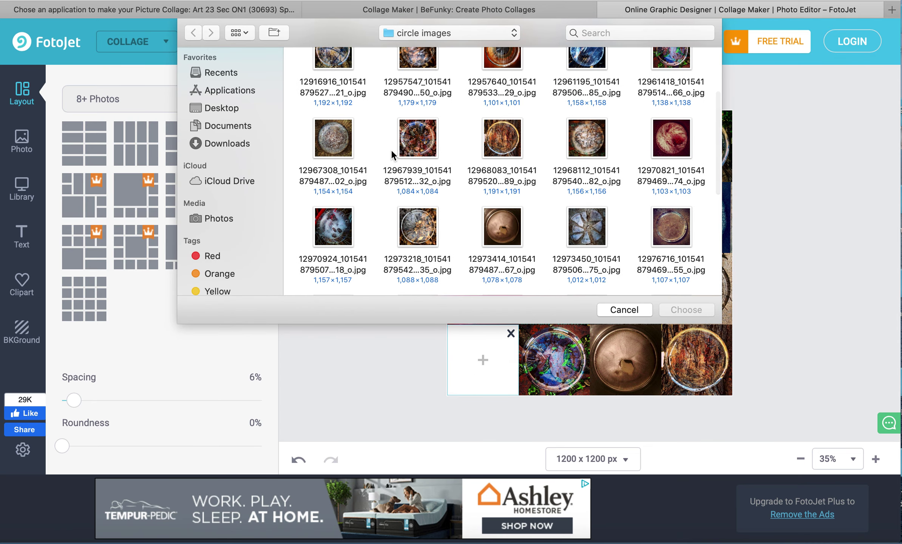
pyautogui.click(336, 227)
pyautogui.click(687, 308)
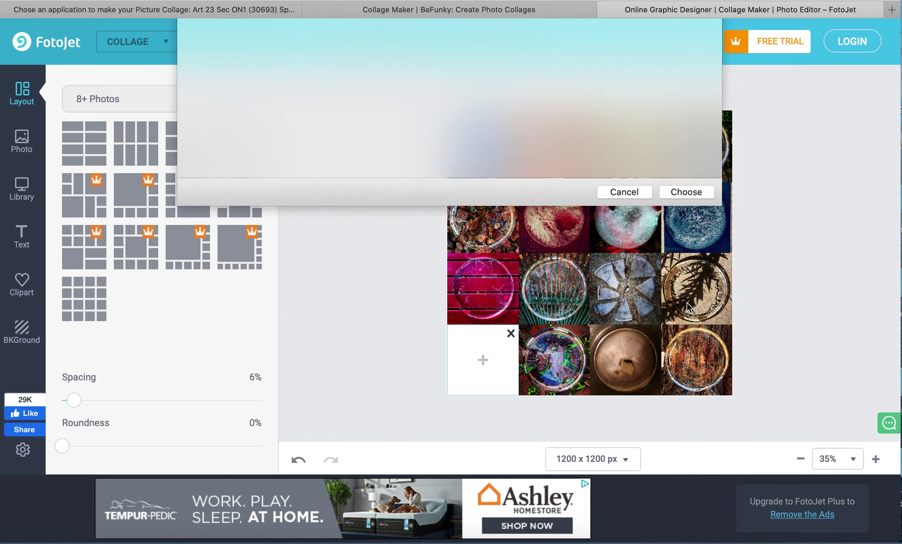
pyautogui.click(837, 245)
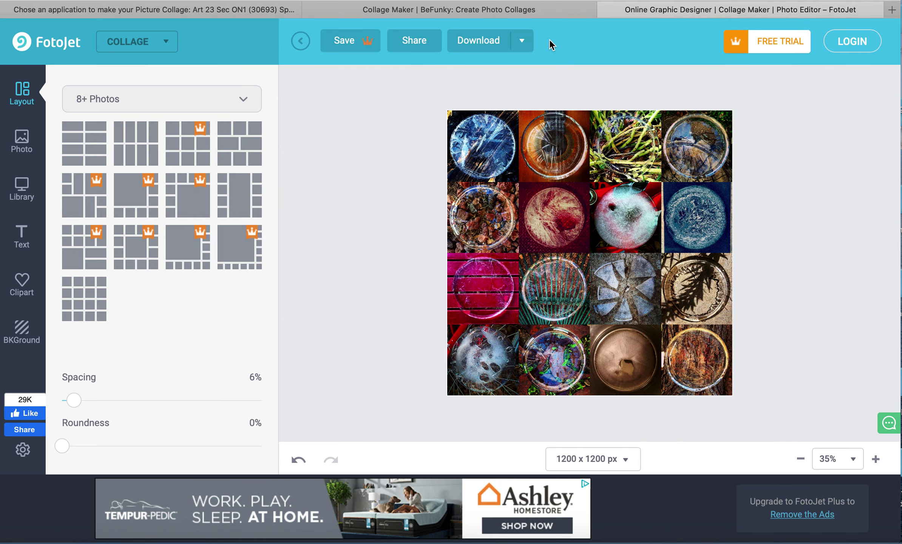
# Step: Download the finished collage for free as a JPG named "16 grid"
pyautogui.click(517, 47)
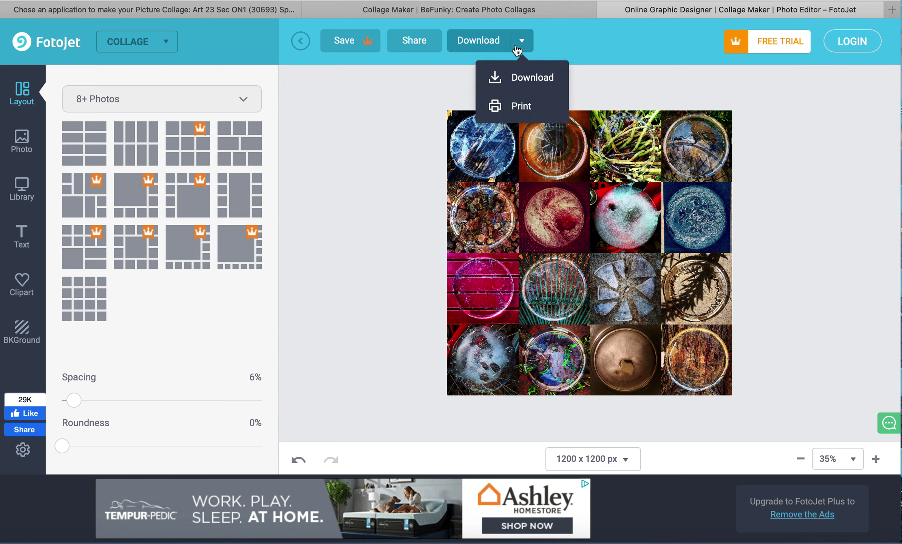
pyautogui.click(517, 75)
pyautogui.click(513, 86)
pyautogui.doubleClick(513, 86)
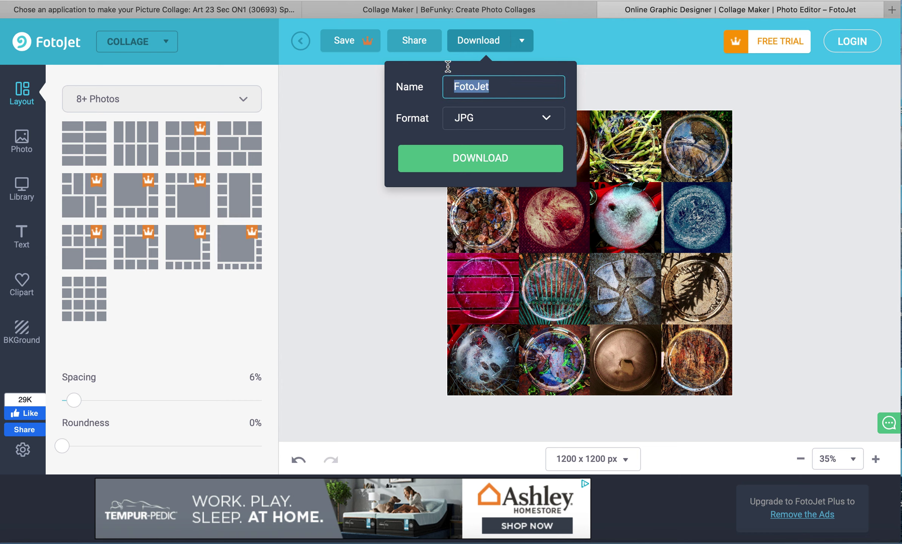
pyautogui.write('1')
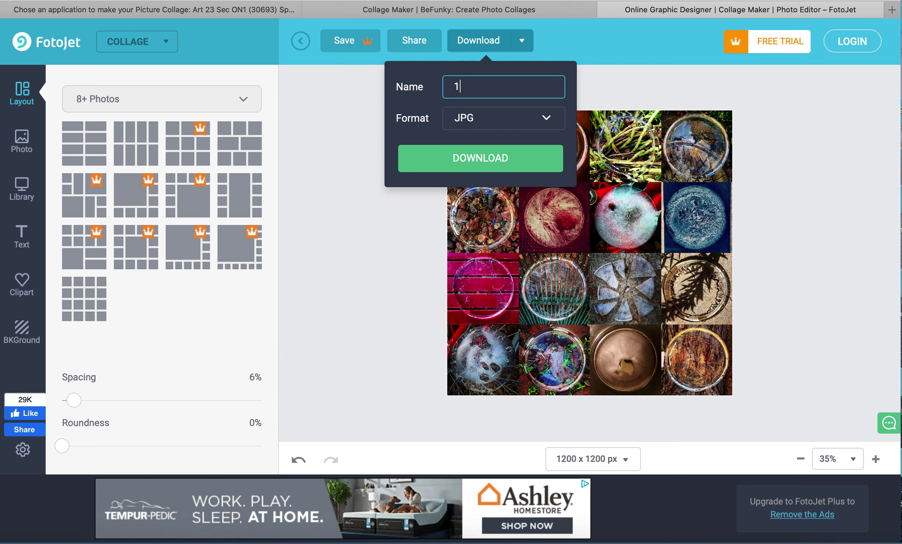
pyautogui.write('6 gric')
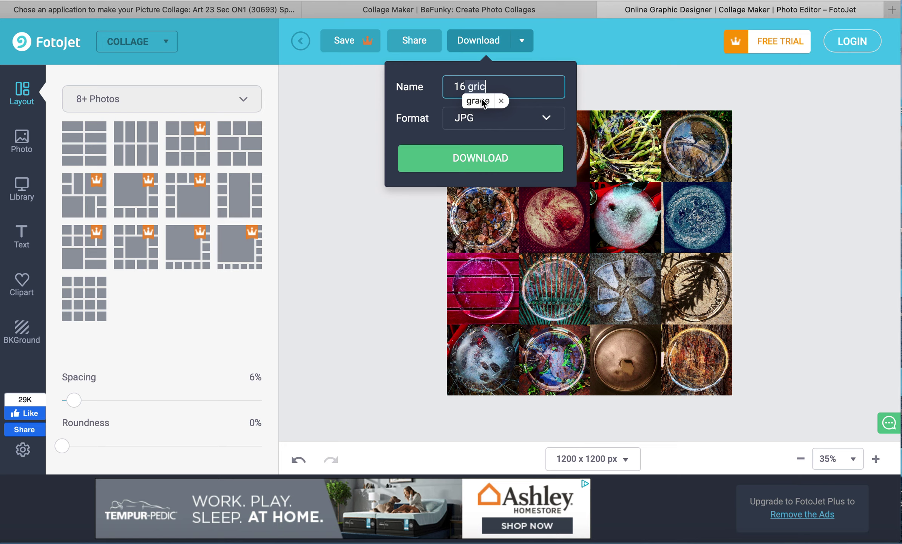
pyautogui.press('BackSpace')
pyautogui.write('d')
pyautogui.click(503, 159)
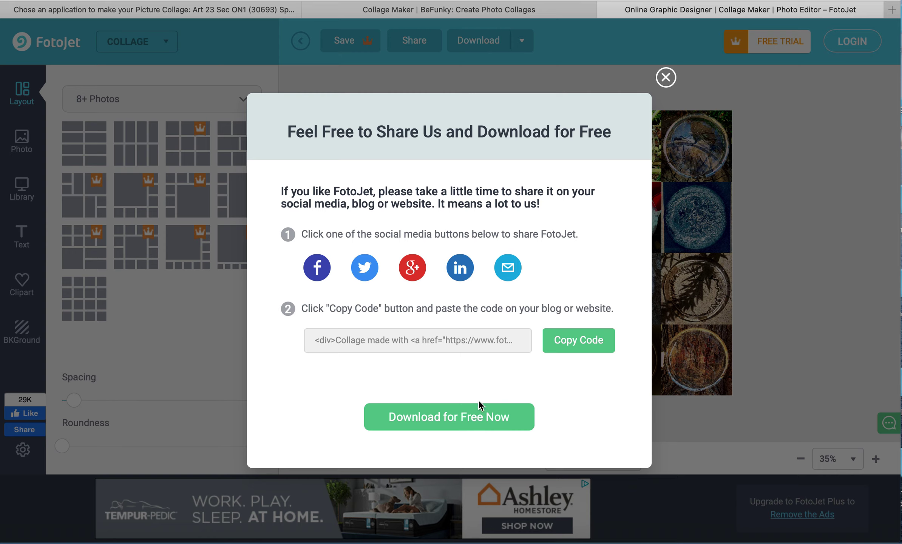
pyautogui.click(491, 426)
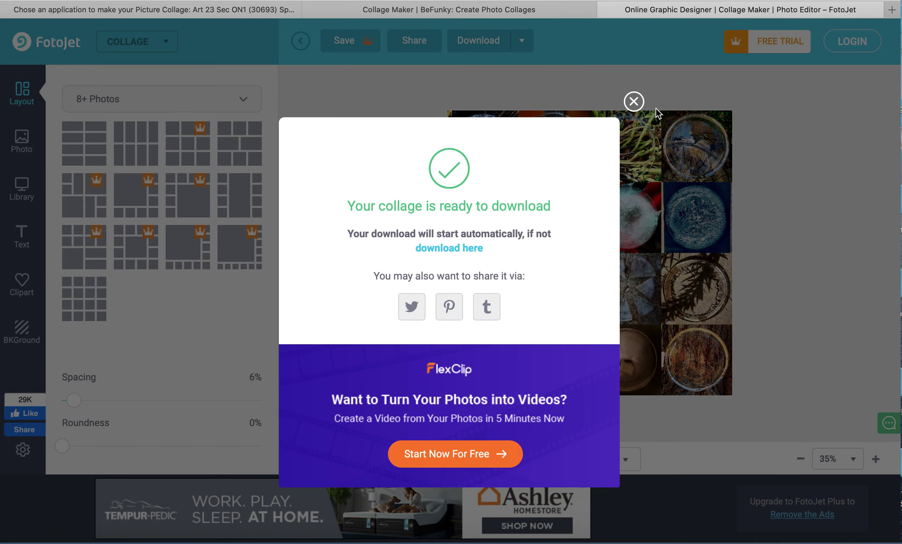
# Step: Open the collage image through the manual download link and copy it out of the browser to view it in Preview
pyautogui.click(458, 251)
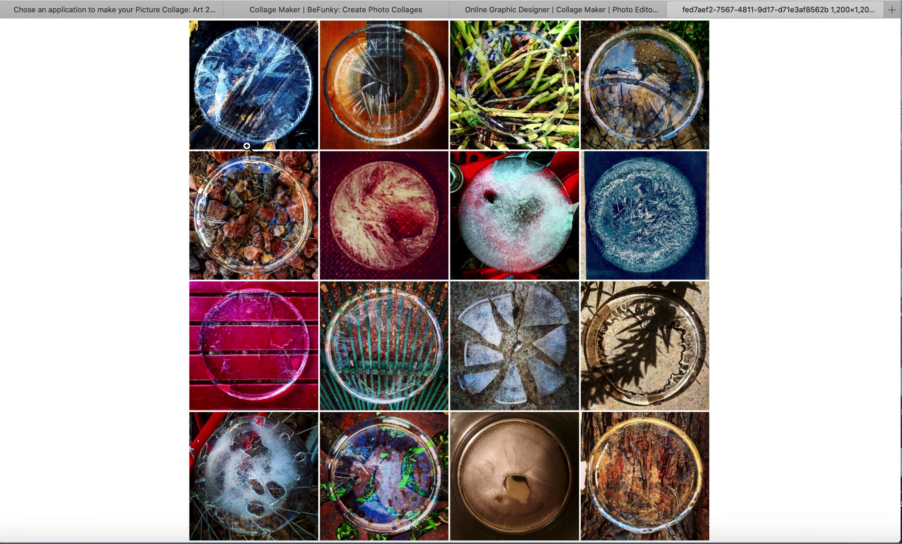
pyautogui.click(243, 146)
pyautogui.moveTo(243, 145); pyautogui.dragTo(1, 89)
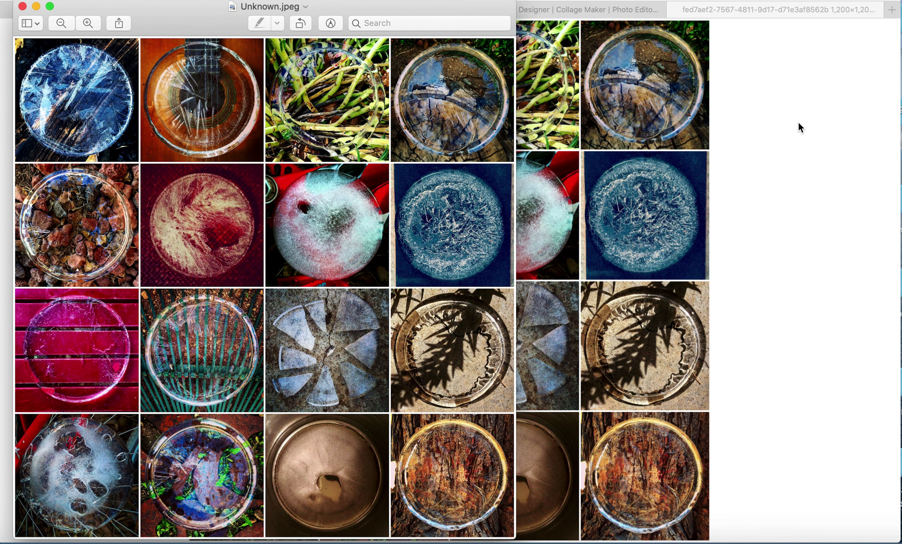
pyautogui.click(801, 142)
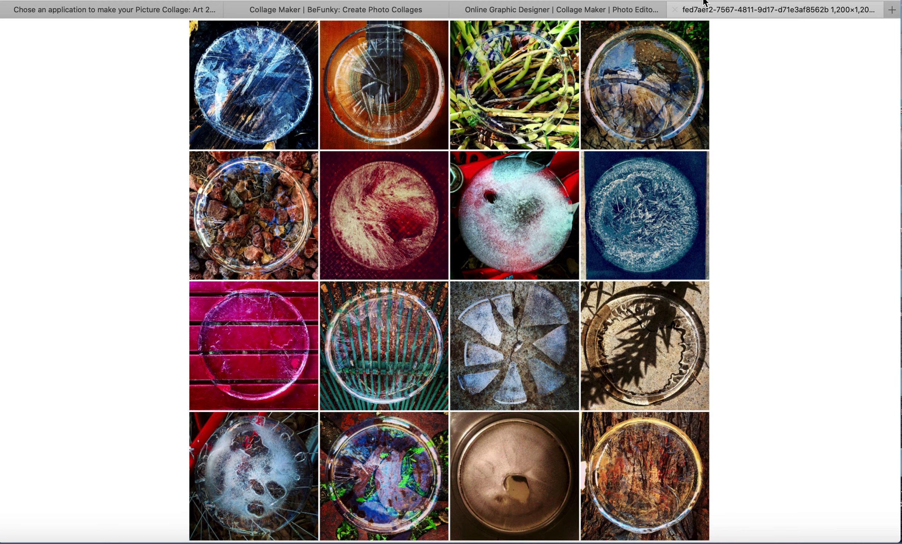
# Step: Close the full-size image and the FotoJet page, and dismiss the finished-download dialog in BeFunky
pyautogui.click(675, 10)
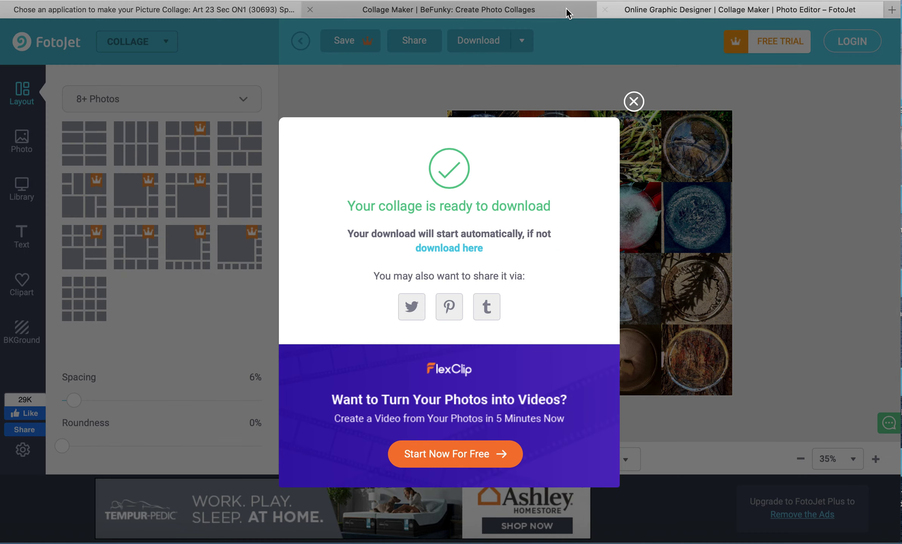
pyautogui.click(606, 11)
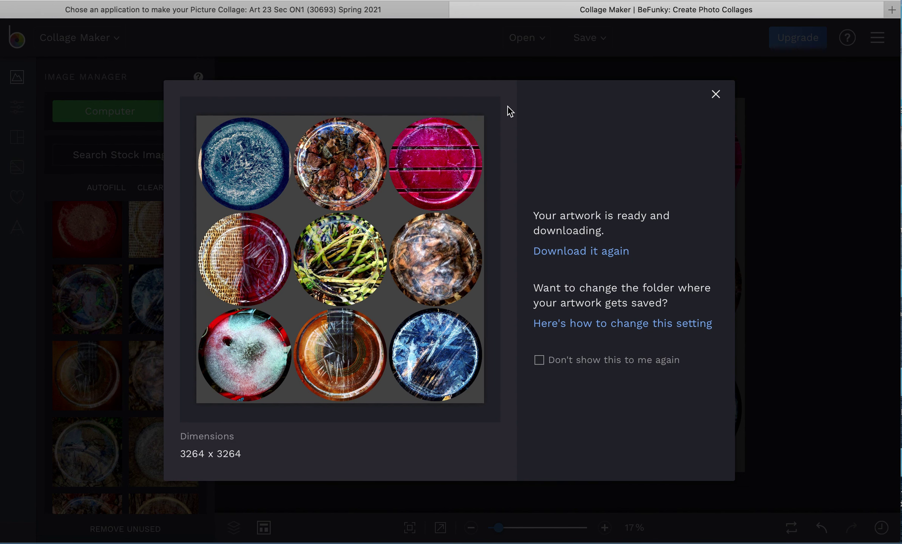
pyautogui.click(716, 97)
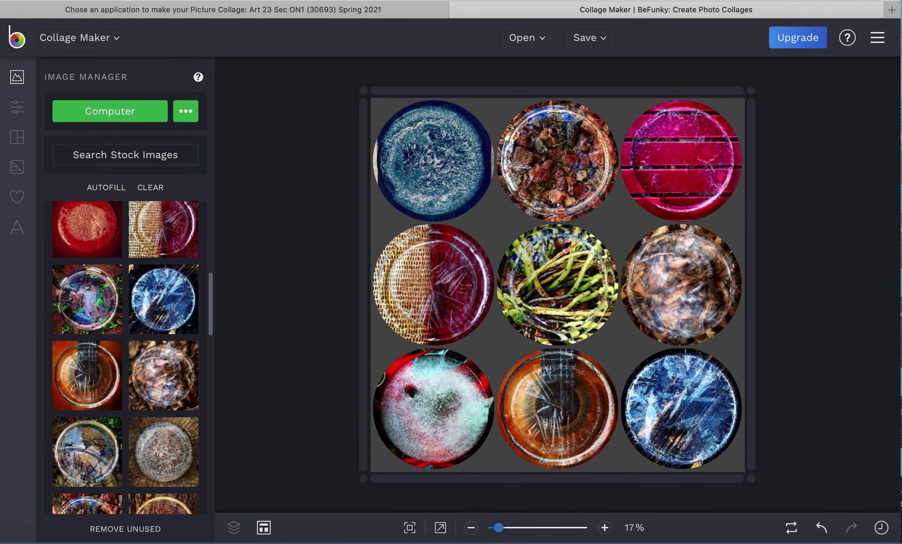